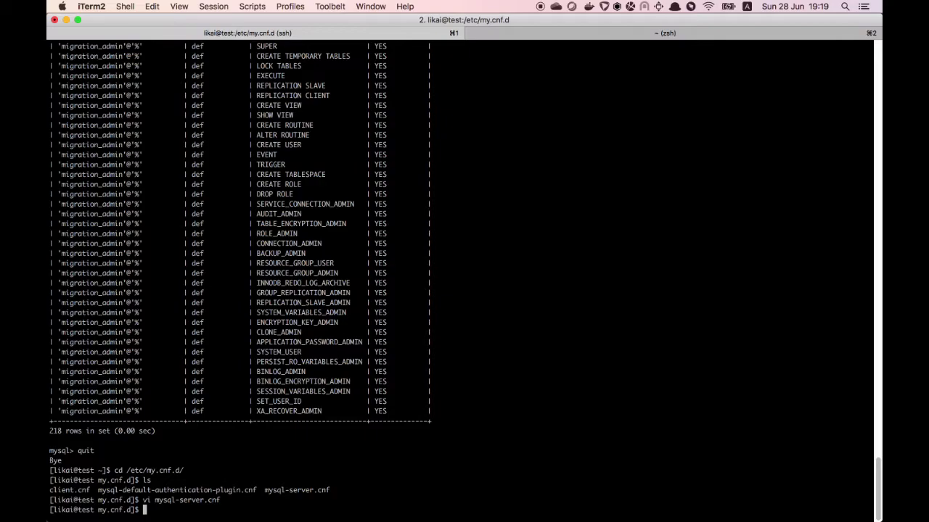
Restart the mysqld service with sudo, supplying the sudo password
{"action": "type", "text": "sudo $"}
{"action": "type", "text": "ervice mysqld restart"}
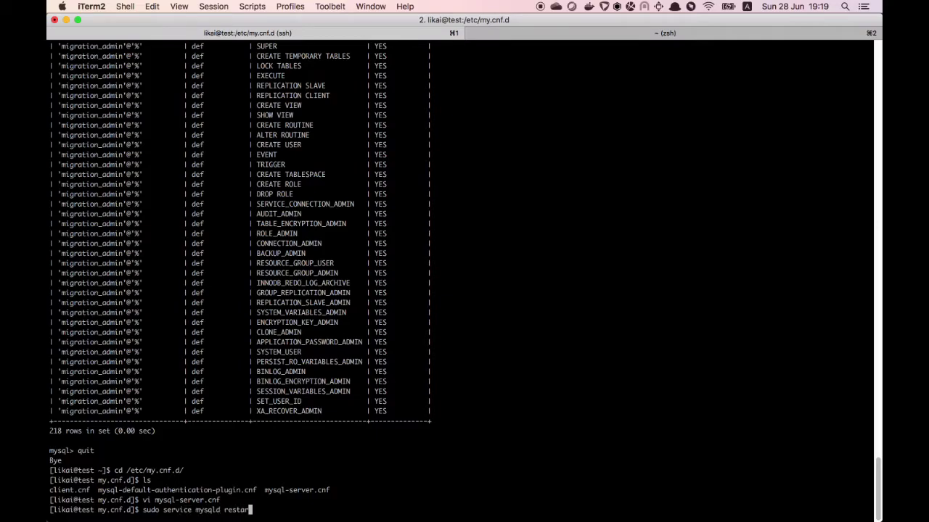
{"action": "key", "text": "Return"}
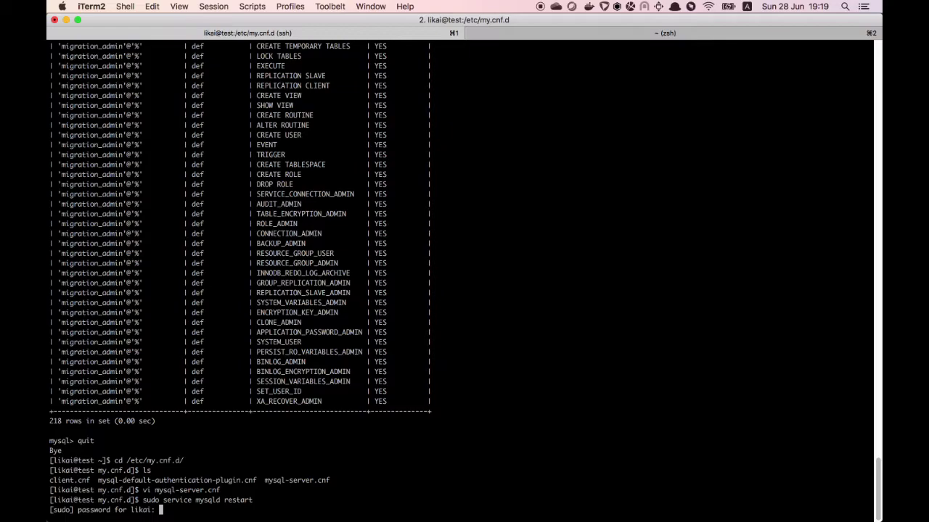
{"action": "key", "text": "Return"}
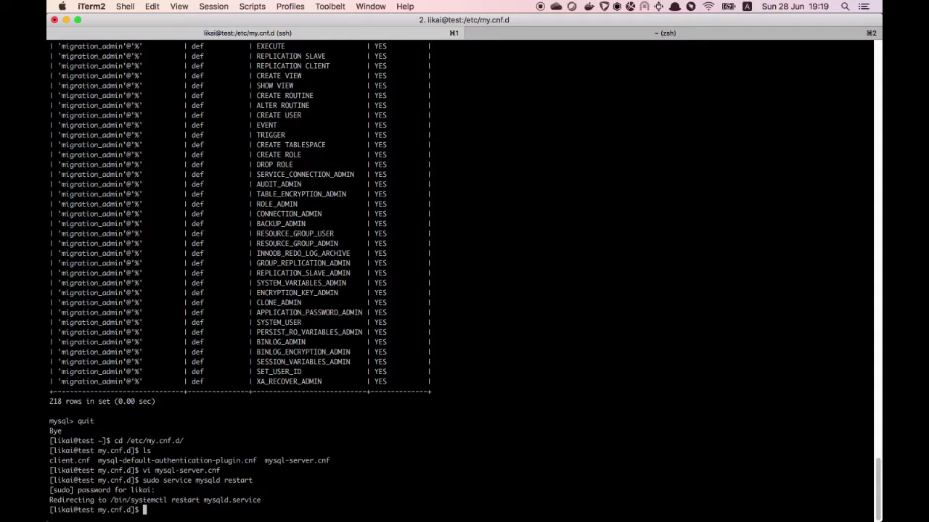
Rerun the previous command as 'sudo service mysqld status' to check the service
{"action": "key", "text": "Up"}
{"action": "key", "text": "BackSpace"}
{"action": "key", "text": "BackSpace"}
{"action": "key", "text": "BackSpace"}
{"action": "key", "text": "BackSpace"}
{"action": "key", "text": "BackSpace"}
{"action": "key", "text": "BackSpace"}
{"action": "key", "text": "BackSpace"}
{"action": "type", "text": "sta"}
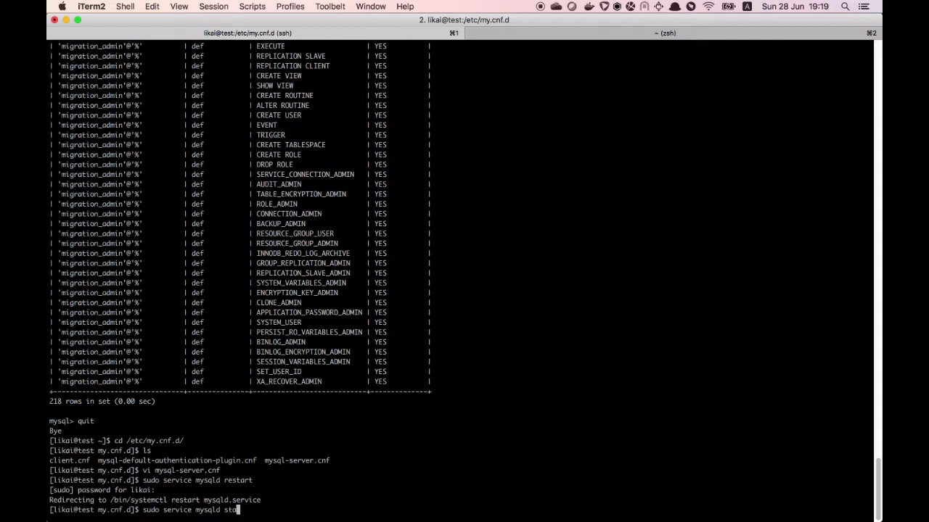
{"action": "type", "text": "tus"}
{"action": "key", "text": "Return"}
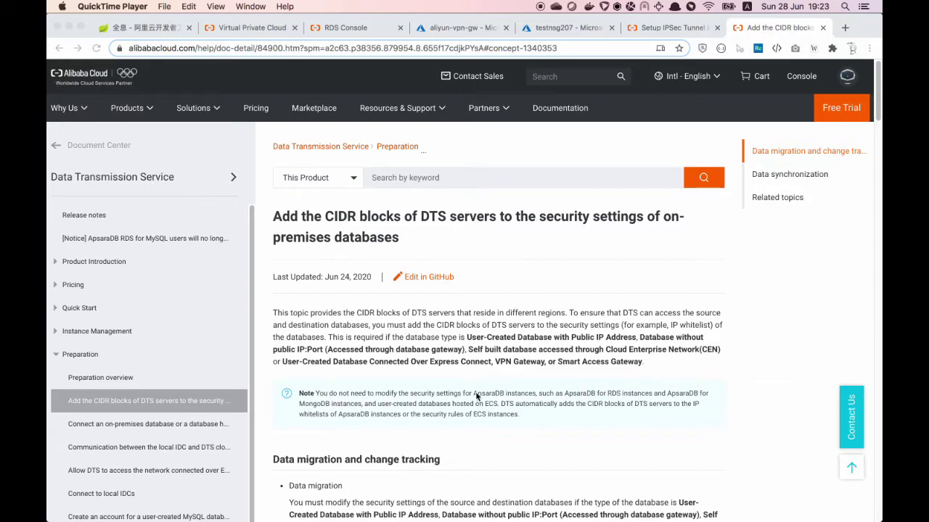
In the DTS CIDR table, find the Singapore row and select its VPN Gateway block 100.104.188.0/24
{"action": "left_click", "coordinate": [554, 397]}
{"action": "scroll", "coordinate": [553, 398], "scroll_direction": "down", "scroll_amount": 1}
{"action": "scroll", "coordinate": [554, 398], "scroll_direction": "down", "scroll_amount": 10}
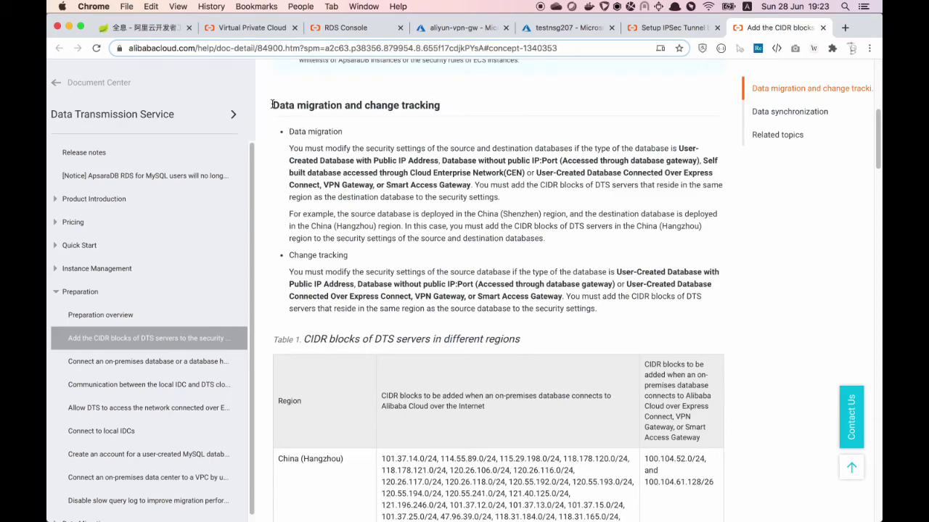
{"action": "left_click_drag", "start_coordinate": [272, 105], "coordinate": [342, 105]}
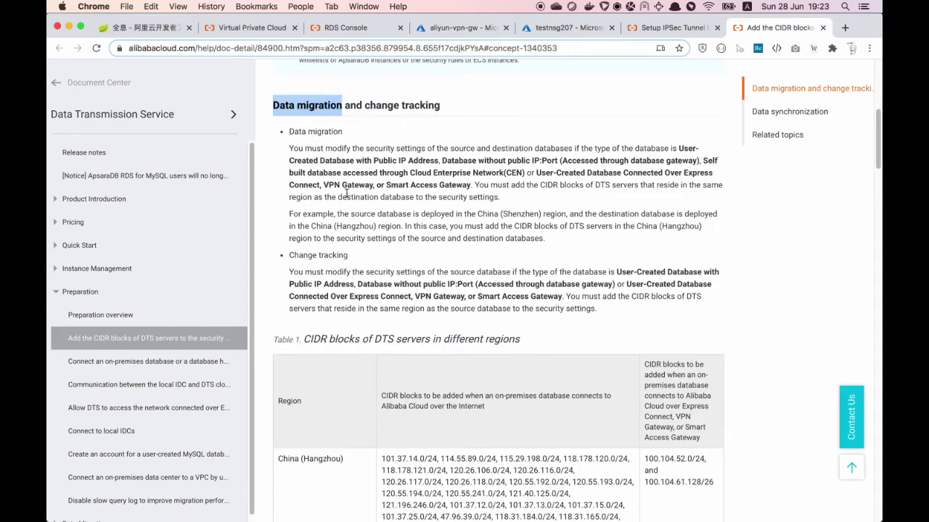
{"action": "scroll", "coordinate": [513, 369], "scroll_direction": "down", "scroll_amount": 5}
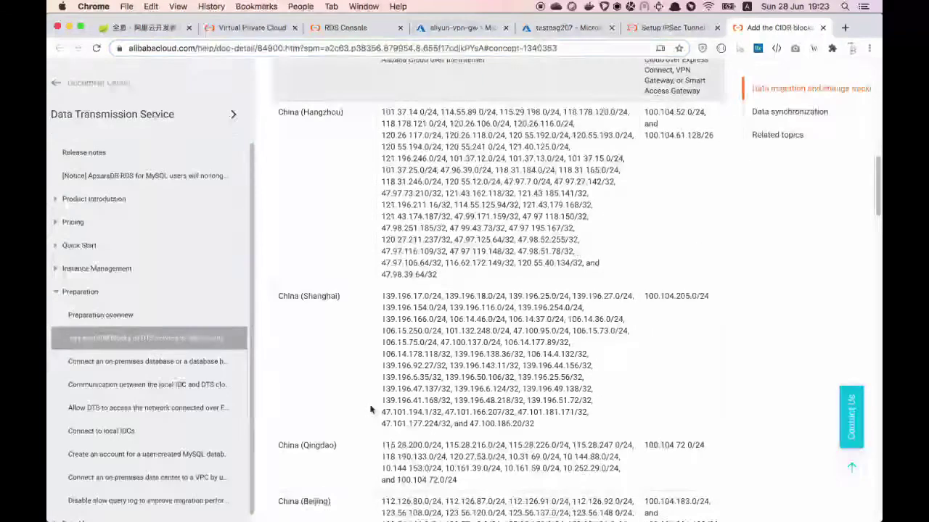
{"action": "scroll", "coordinate": [370, 410], "scroll_direction": "down", "scroll_amount": 1}
{"action": "scroll", "coordinate": [370, 410], "scroll_direction": "down", "scroll_amount": 4}
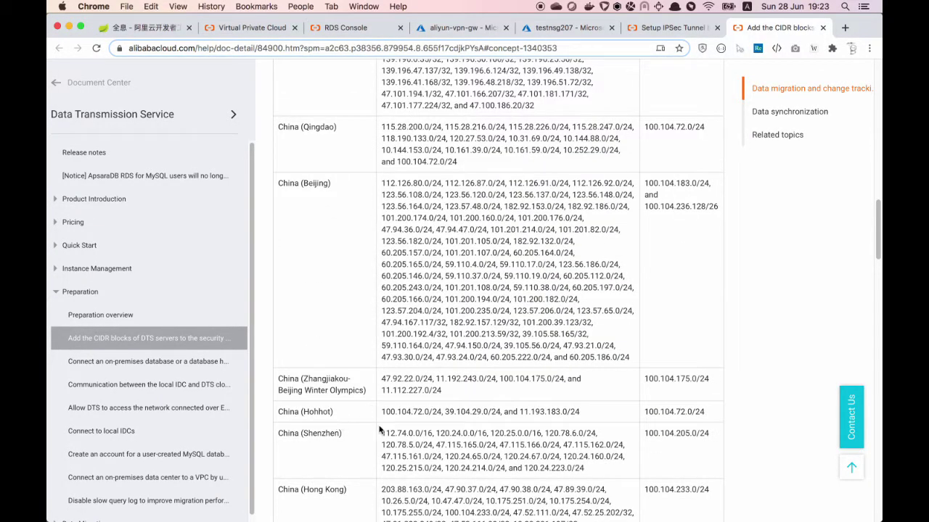
{"action": "scroll", "coordinate": [379, 429], "scroll_direction": "down", "scroll_amount": 1}
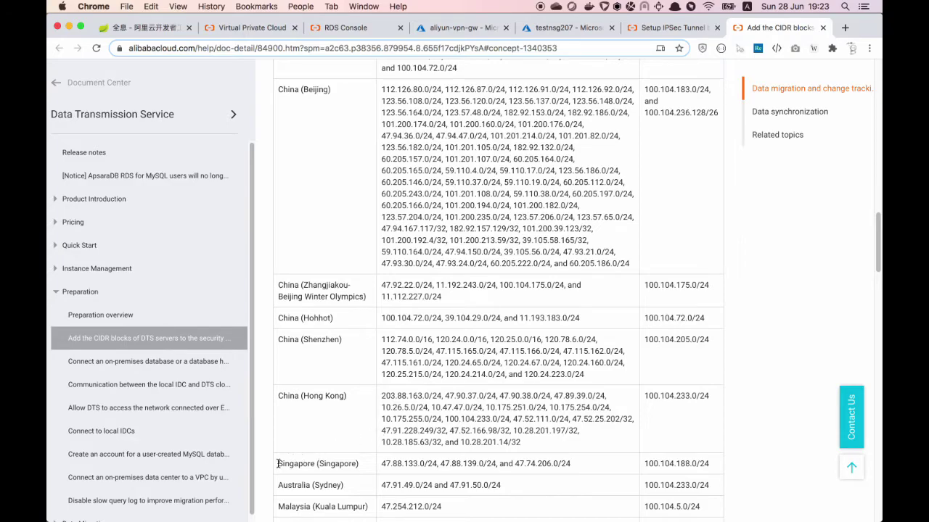
{"action": "left_click_drag", "start_coordinate": [278, 464], "coordinate": [382, 466]}
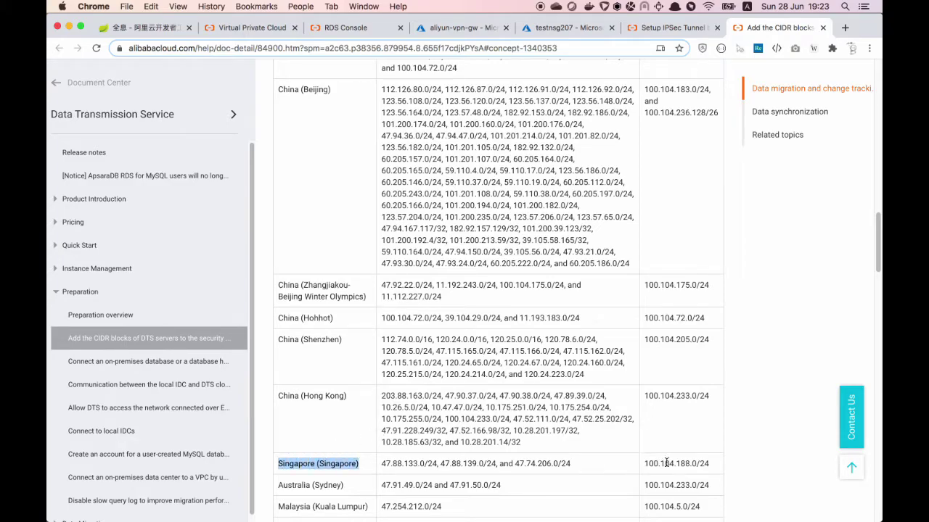
{"action": "scroll", "coordinate": [683, 462], "scroll_direction": "up", "scroll_amount": 2}
{"action": "scroll", "coordinate": [683, 463], "scroll_direction": "up", "scroll_amount": 10}
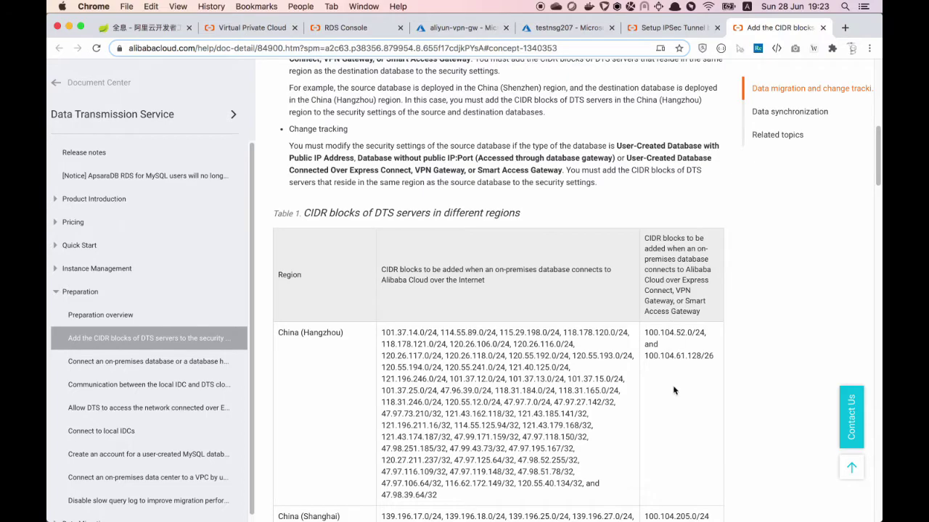
{"action": "scroll", "coordinate": [674, 392], "scroll_direction": "down", "scroll_amount": 5}
{"action": "scroll", "coordinate": [674, 410], "scroll_direction": "down", "scroll_amount": 5}
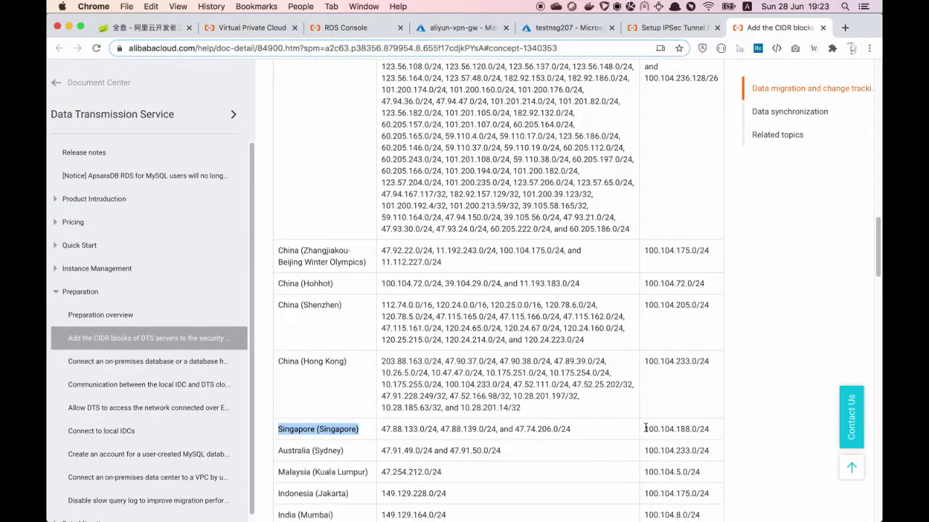
{"action": "left_click_drag", "start_coordinate": [645, 428], "coordinate": [717, 431]}
{"action": "key", "text": "super+c"}
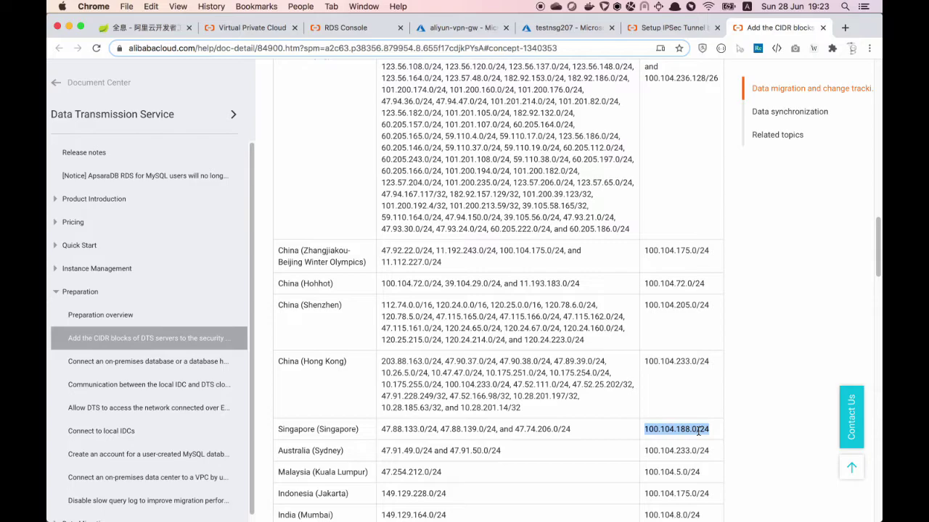
Edit the vpn-ipsec connection, adding 100.104.188.0/24 as a second local network
{"action": "left_click", "coordinate": [239, 29]}
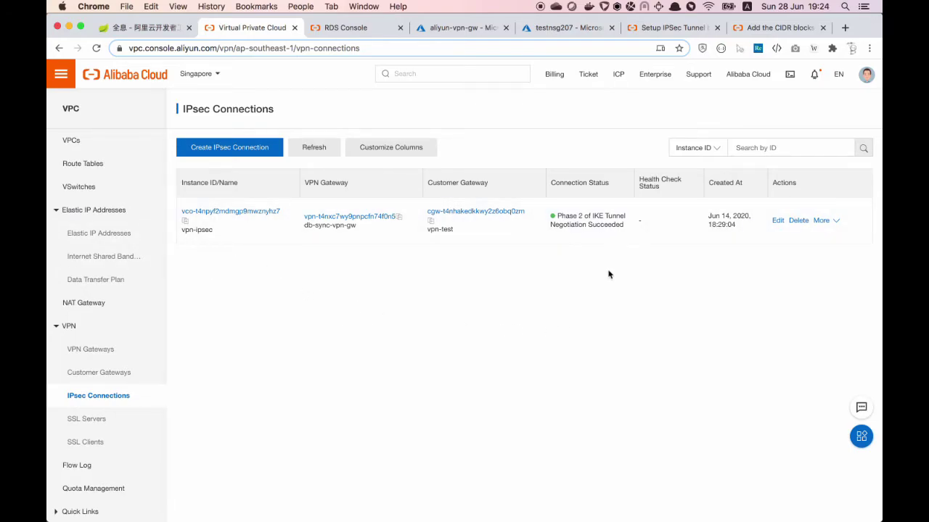
{"action": "left_click", "coordinate": [778, 222]}
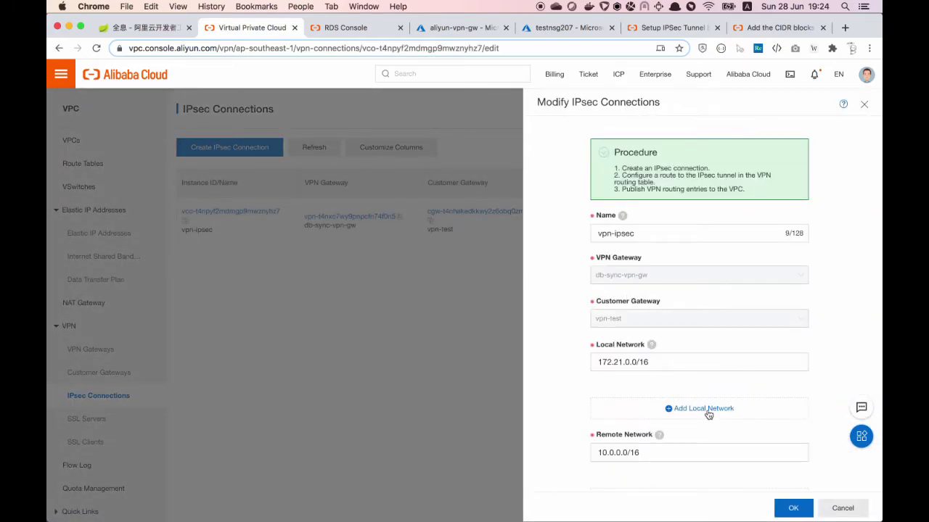
{"action": "left_click", "coordinate": [708, 412]}
{"action": "left_click_drag", "start_coordinate": [707, 409], "coordinate": [522, 404]}
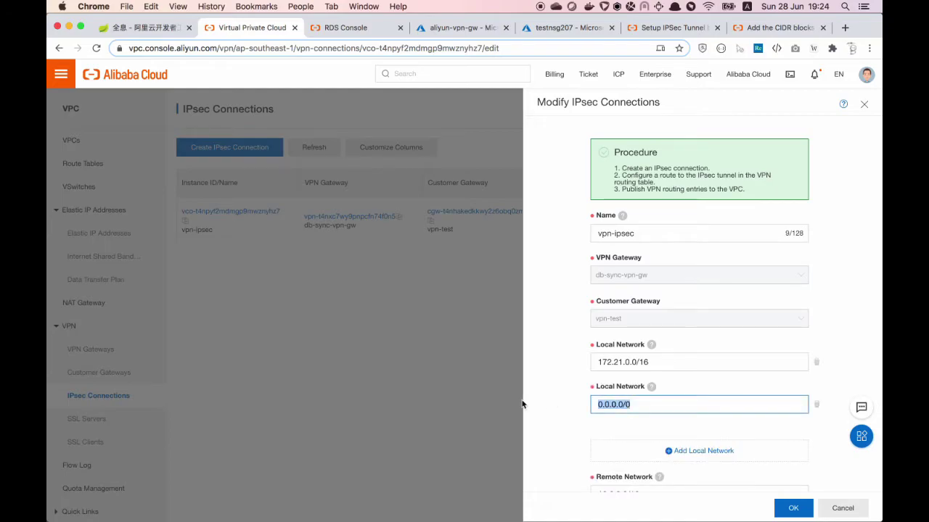
{"action": "key", "text": "super+v"}
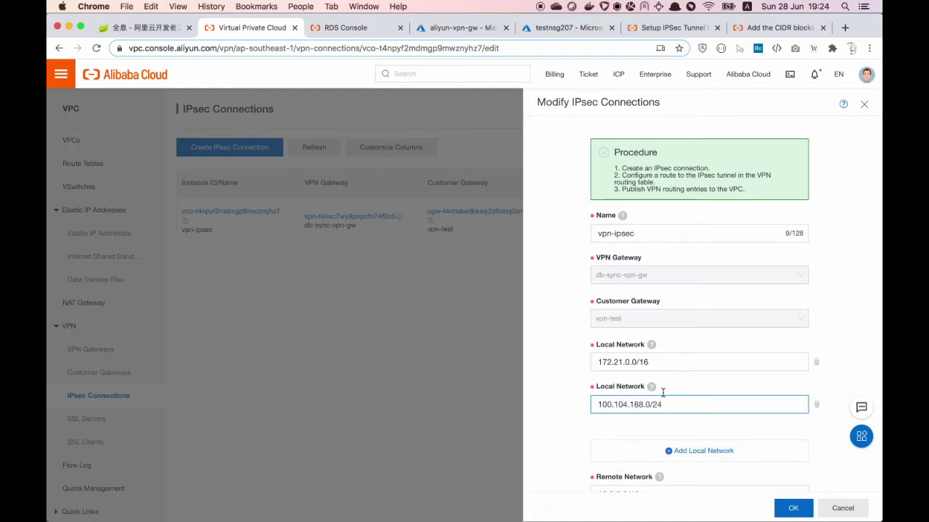
Enable Advanced Configuration, keep IKE version ikev2, and save the IPsec connection
{"action": "scroll", "coordinate": [701, 390], "scroll_direction": "down", "scroll_amount": 5}
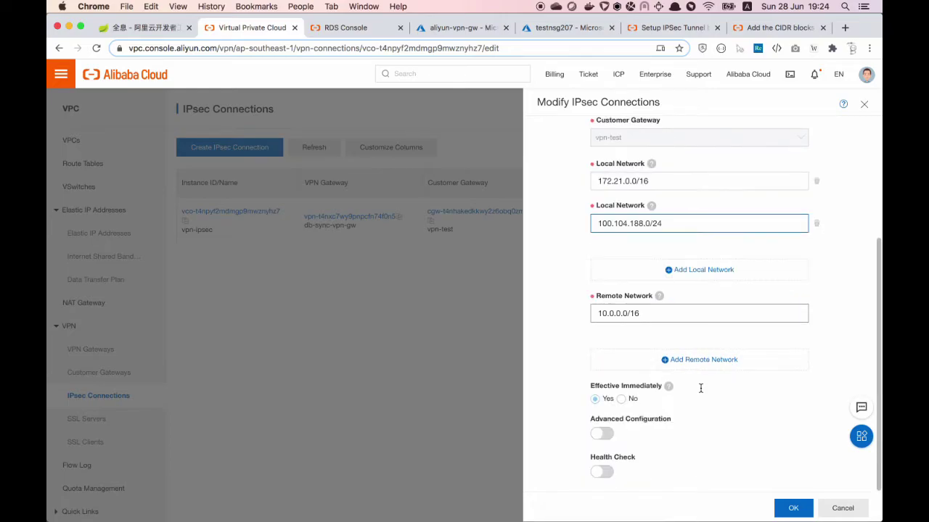
{"action": "left_click", "coordinate": [603, 435]}
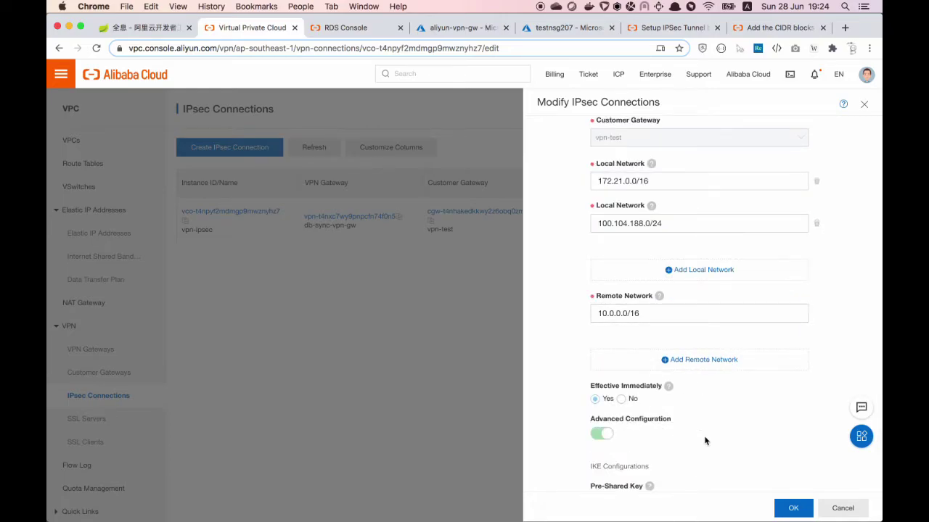
{"action": "scroll", "coordinate": [715, 439], "scroll_direction": "down", "scroll_amount": 4}
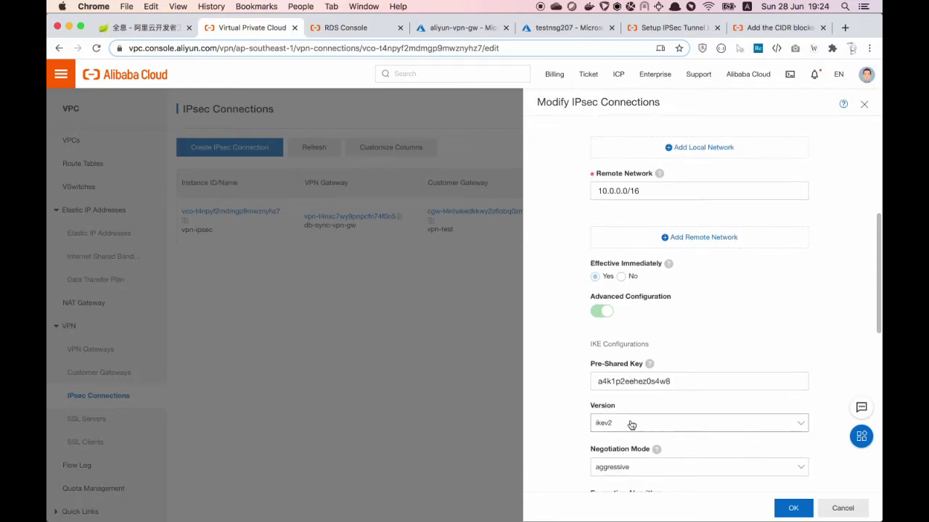
{"action": "left_click", "coordinate": [624, 424]}
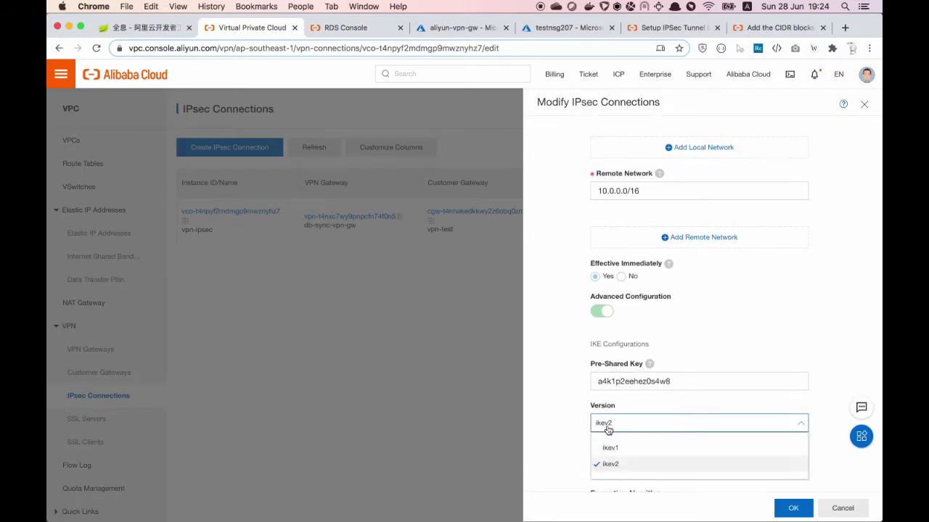
{"action": "left_click", "coordinate": [566, 440]}
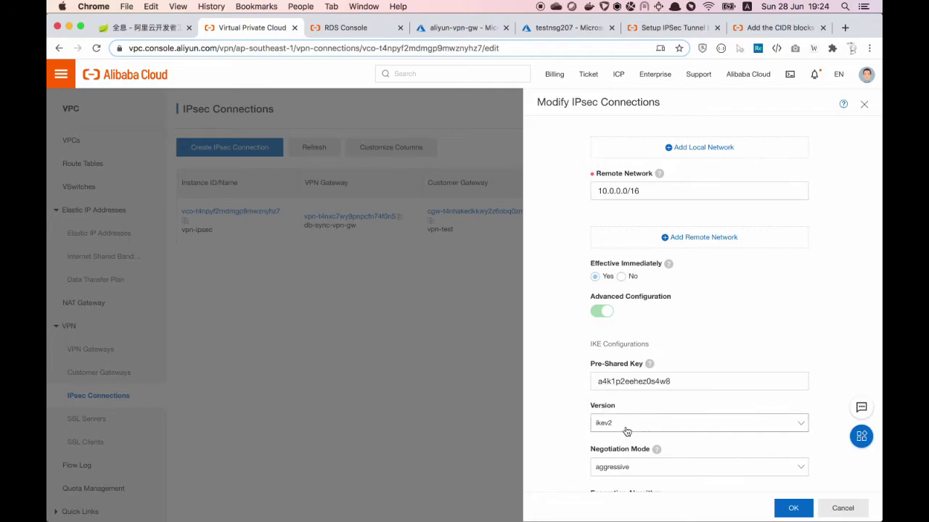
{"action": "left_click", "coordinate": [793, 509]}
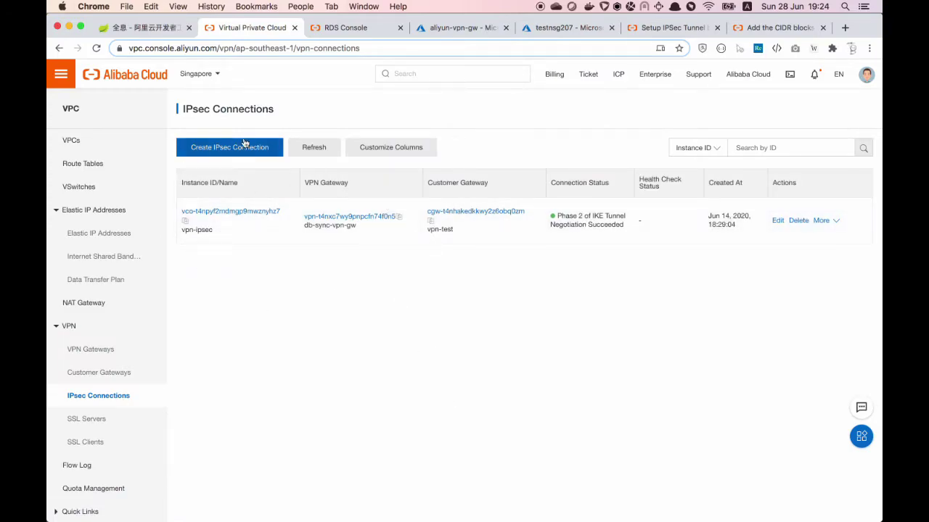
{"action": "key", "text": "super+4"}
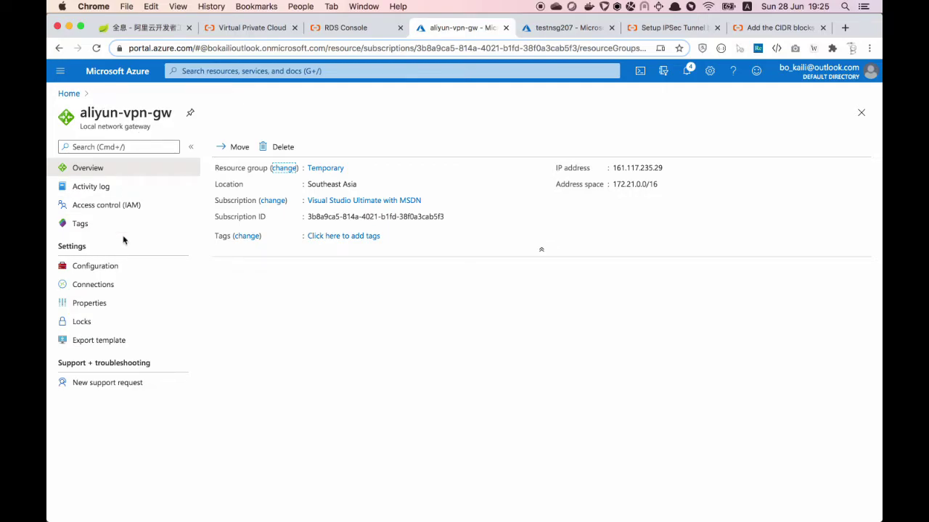
Add 100.104.188.0/24 to the aliyun-vpn-gw local network gateway's address space and save
{"action": "left_click", "coordinate": [85, 268]}
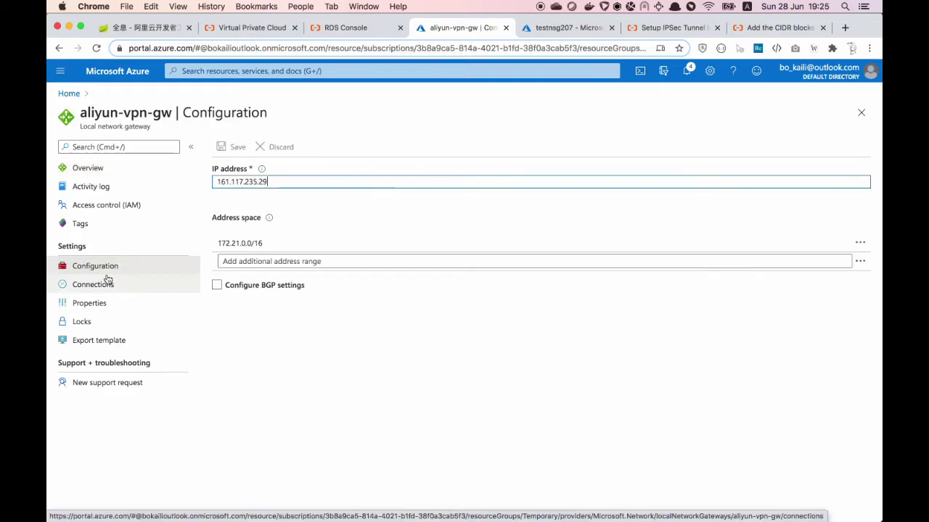
{"action": "left_click", "coordinate": [295, 255]}
{"action": "key", "text": "super+v"}
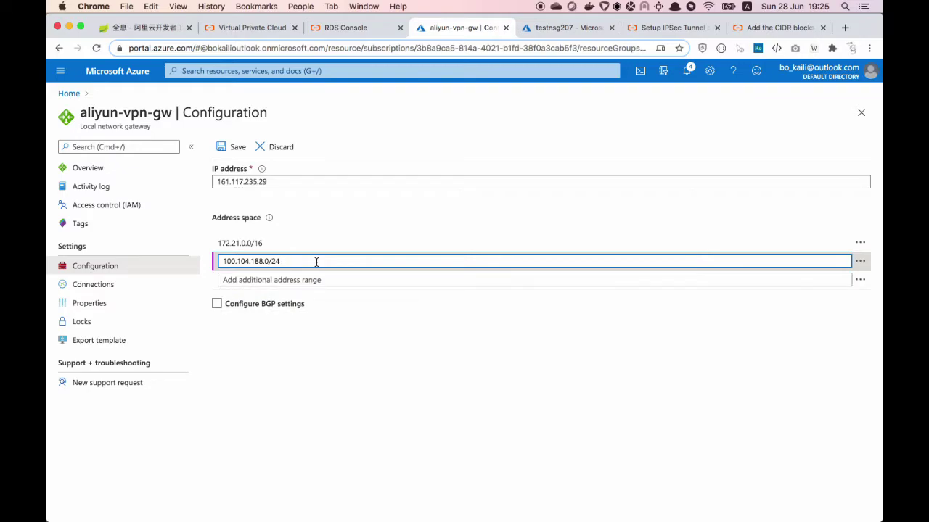
{"action": "left_click", "coordinate": [292, 342]}
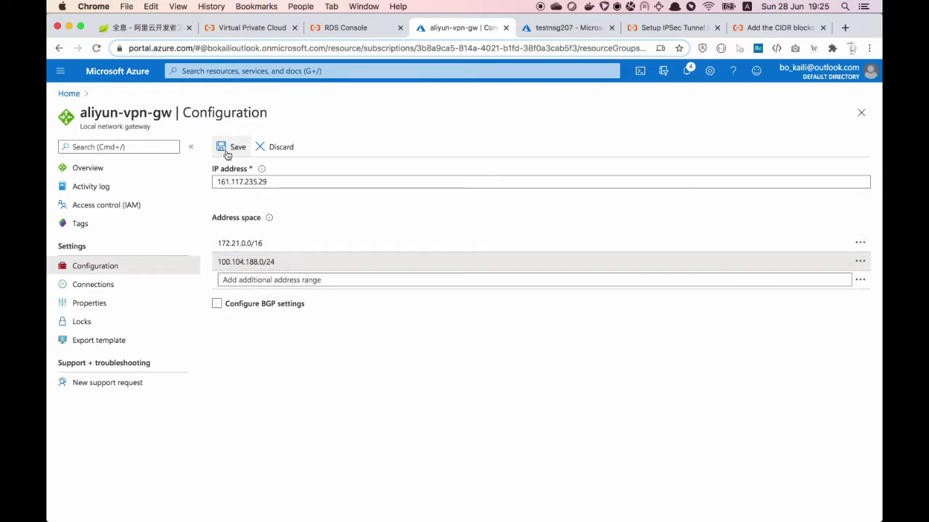
{"action": "left_click", "coordinate": [227, 152]}
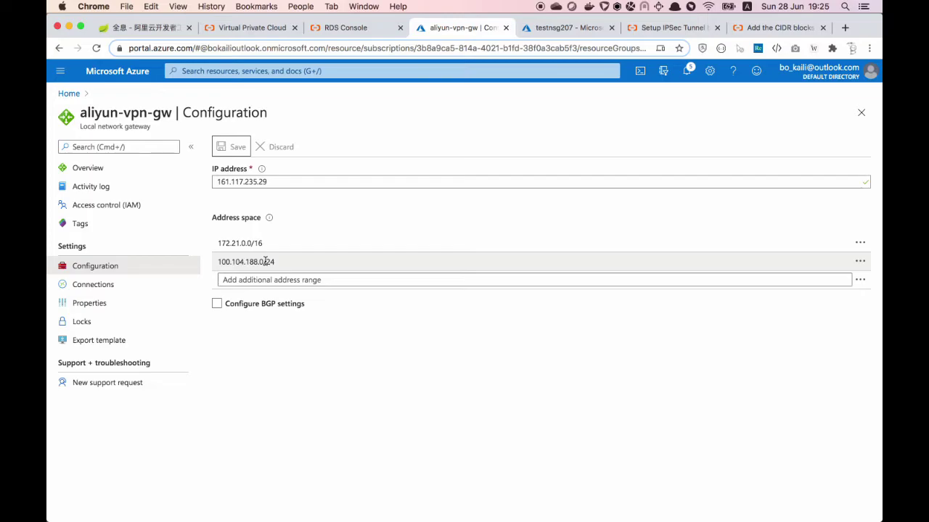
{"action": "left_click", "coordinate": [349, 26]}
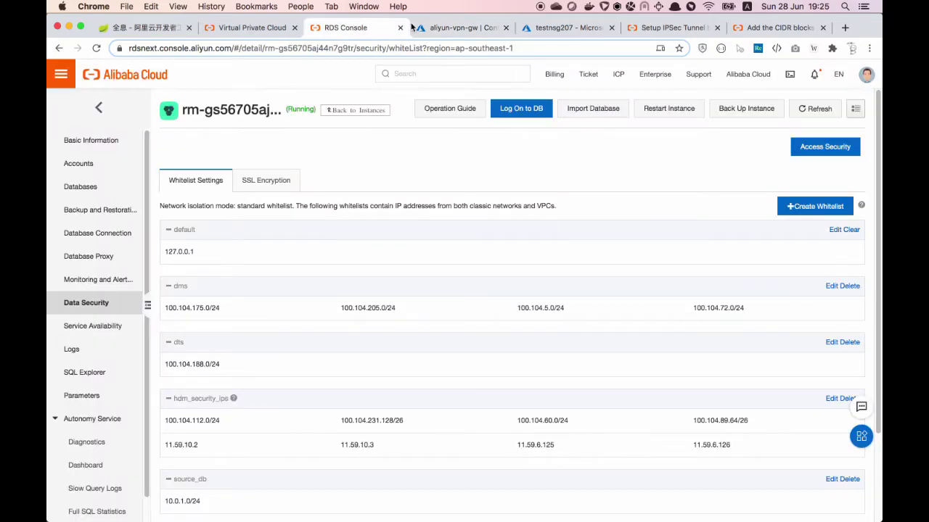
{"action": "left_click", "coordinate": [446, 27]}
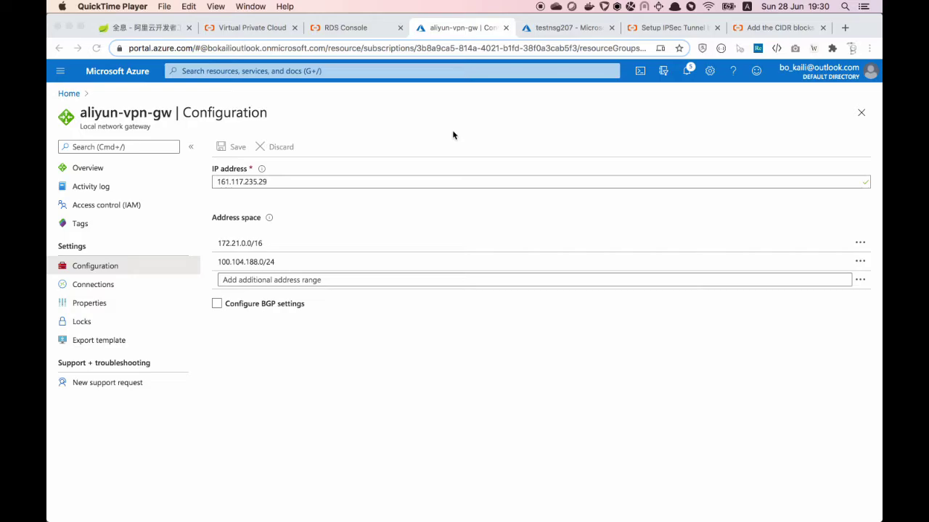
{"action": "left_click", "coordinate": [341, 31]}
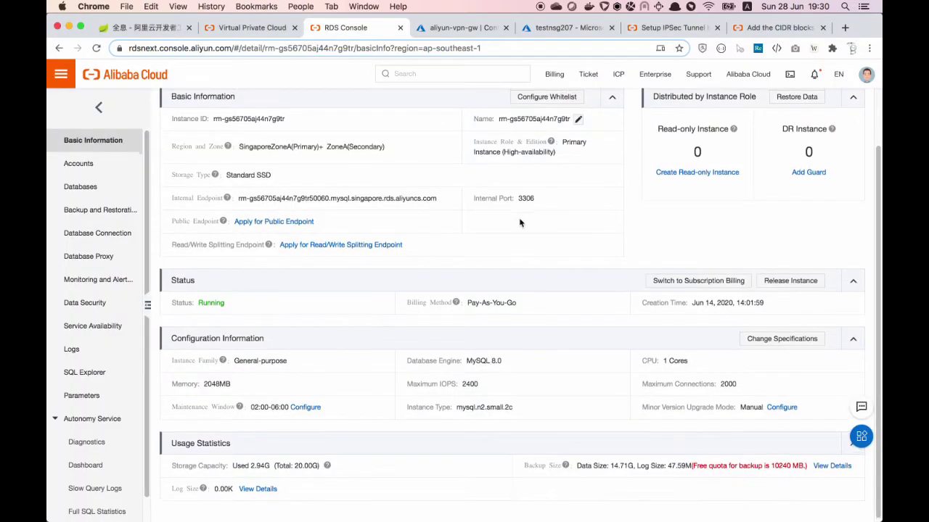
{"action": "scroll", "coordinate": [450, 214], "scroll_direction": "up", "scroll_amount": 2}
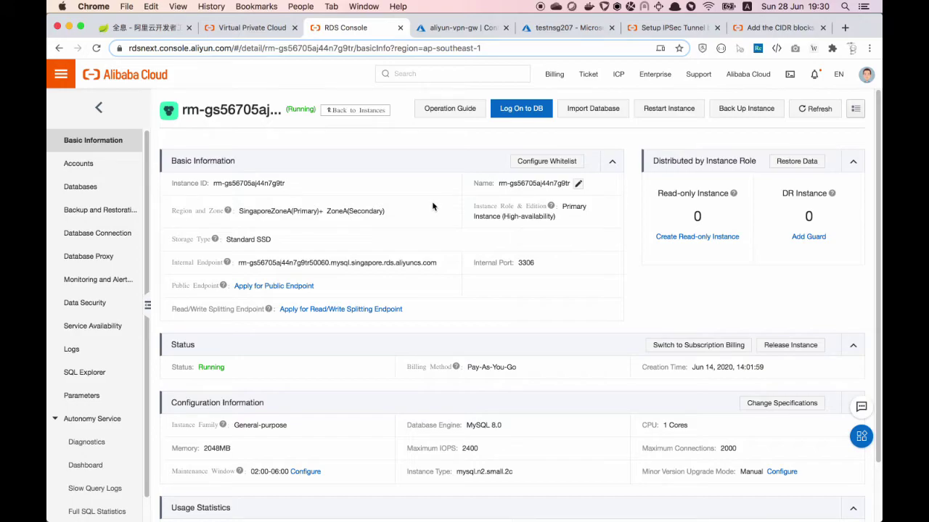
{"action": "left_click", "coordinate": [73, 164]}
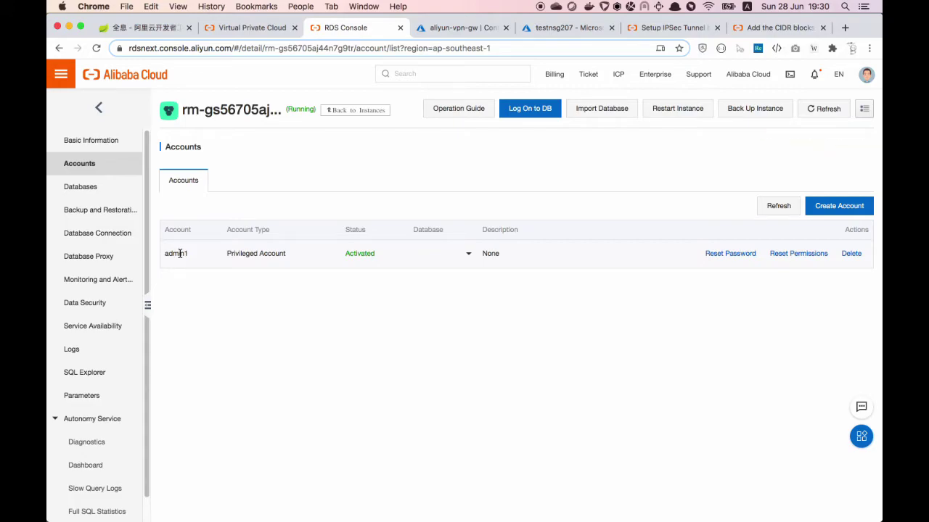
{"action": "left_click", "coordinate": [93, 187]}
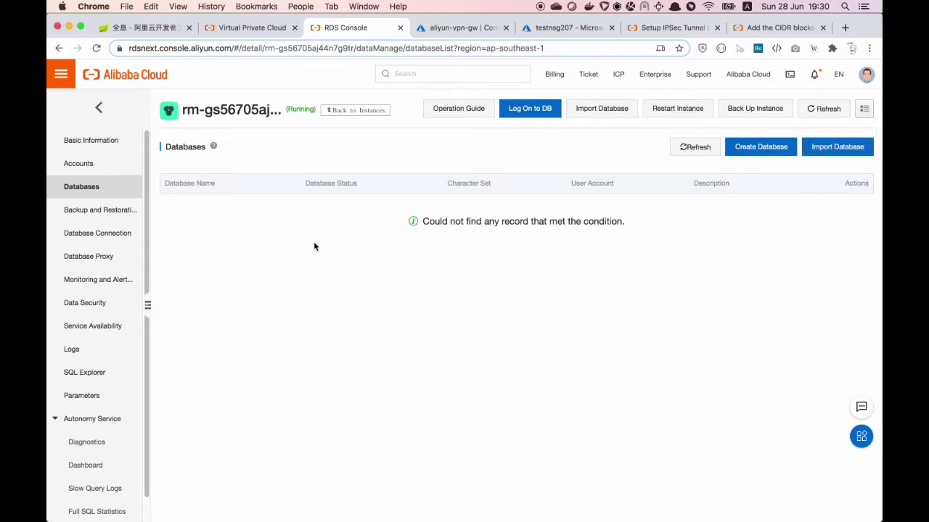
{"action": "left_click", "coordinate": [84, 303]}
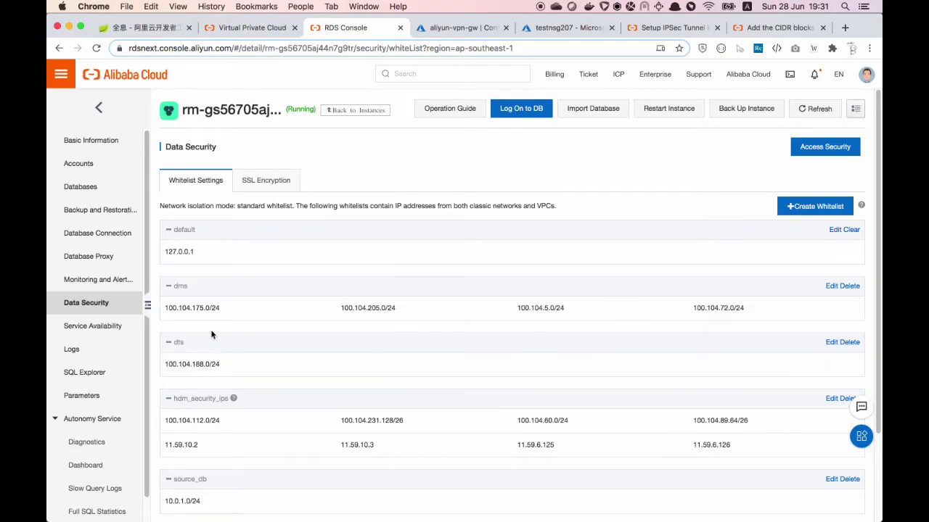
{"action": "left_click_drag", "start_coordinate": [165, 363], "coordinate": [224, 365]}
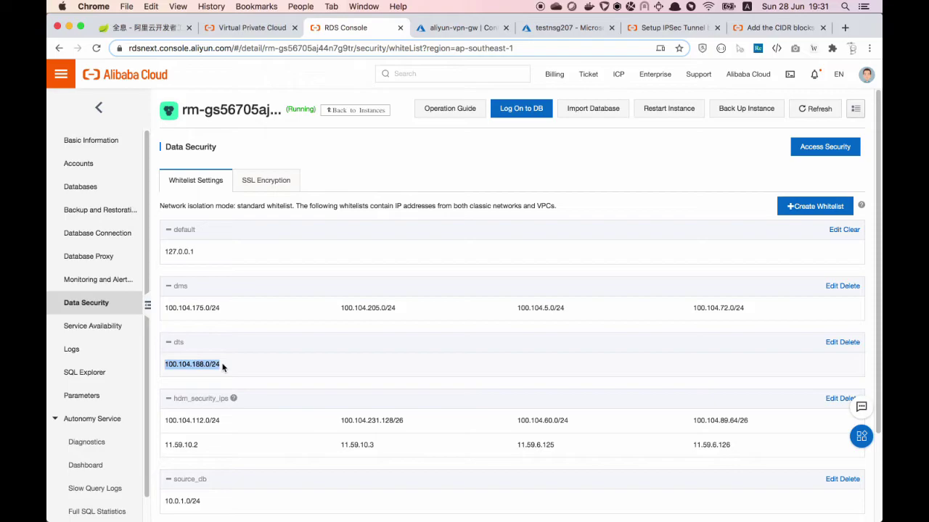
{"action": "left_click", "coordinate": [299, 370]}
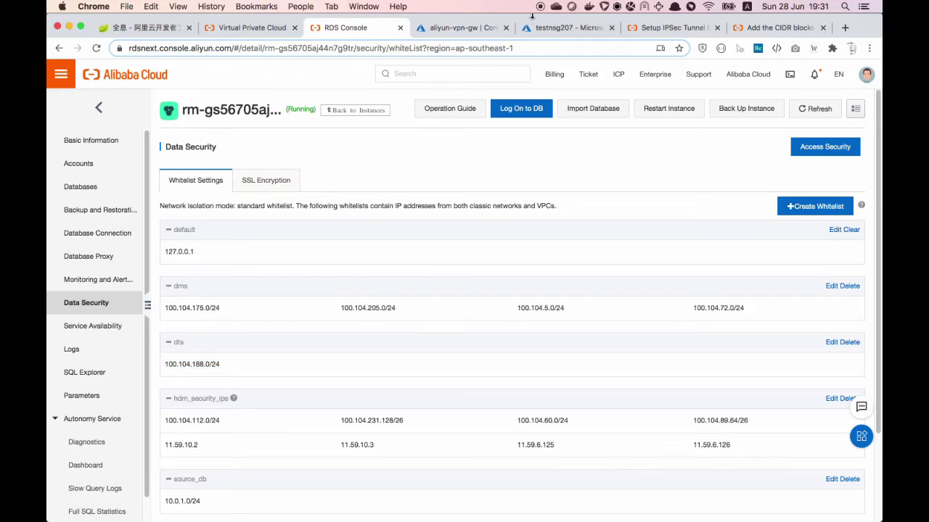
{"action": "key", "text": "super+Tab"}
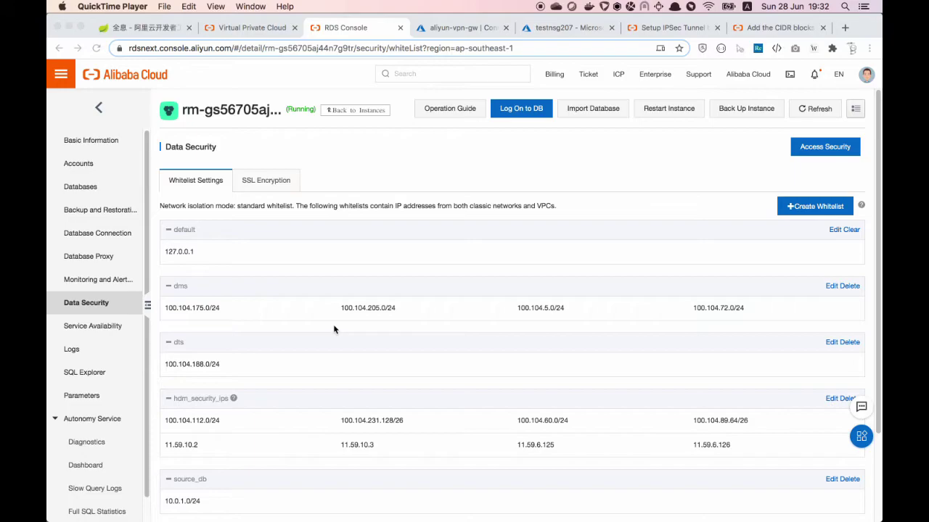
{"action": "left_click", "coordinate": [58, 81]}
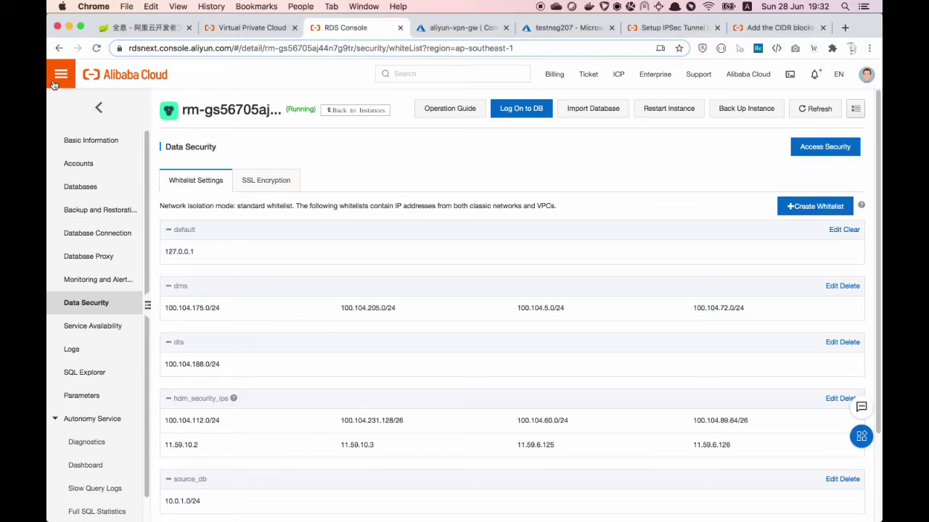
Go to Data Transmission Service's Data Migration page and create a new migration task
{"action": "left_click", "coordinate": [55, 82]}
{"action": "mouse_move", "coordinate": [119, 106]}
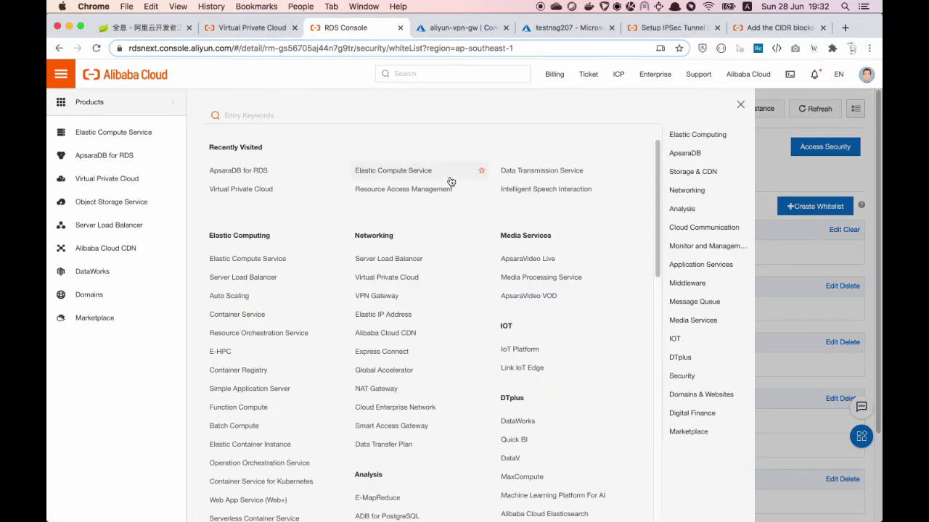
{"action": "left_click", "coordinate": [547, 170]}
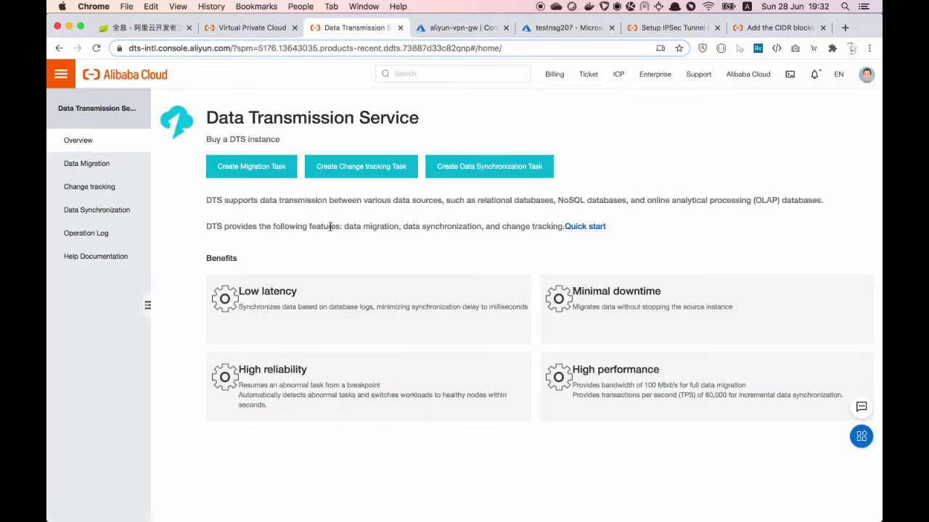
{"action": "left_click", "coordinate": [95, 171]}
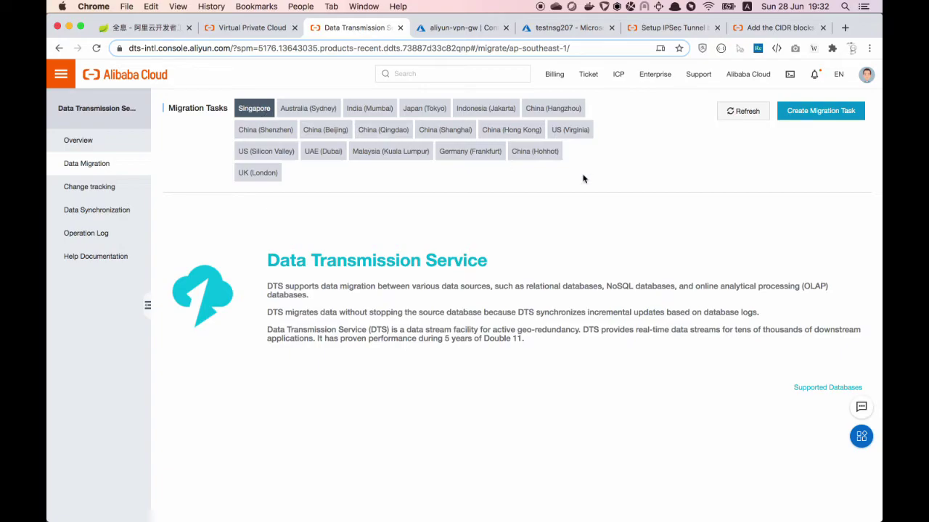
{"action": "left_click", "coordinate": [812, 114]}
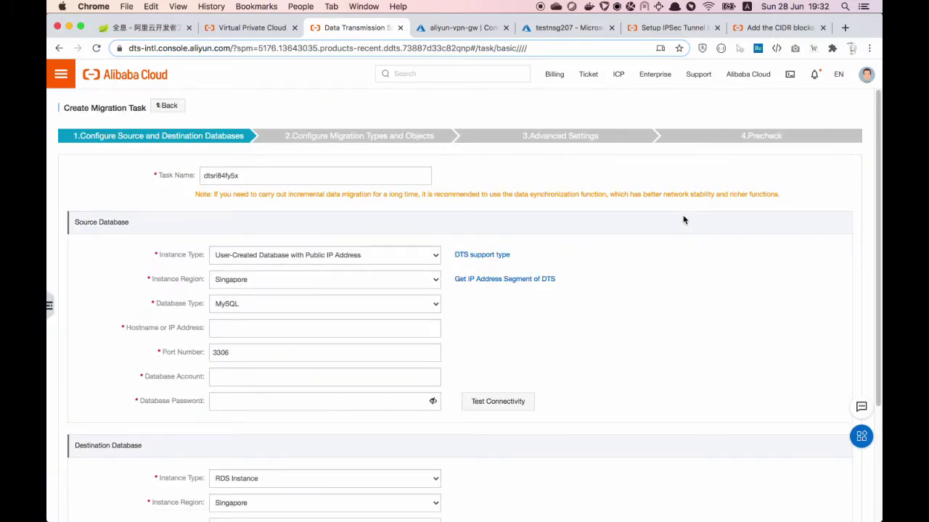
Set the source as an Express Connect/VPN Gateway database in peer VPC vpc-t4n4ebz691vclv7grfx6r
{"action": "left_click", "coordinate": [281, 176]}
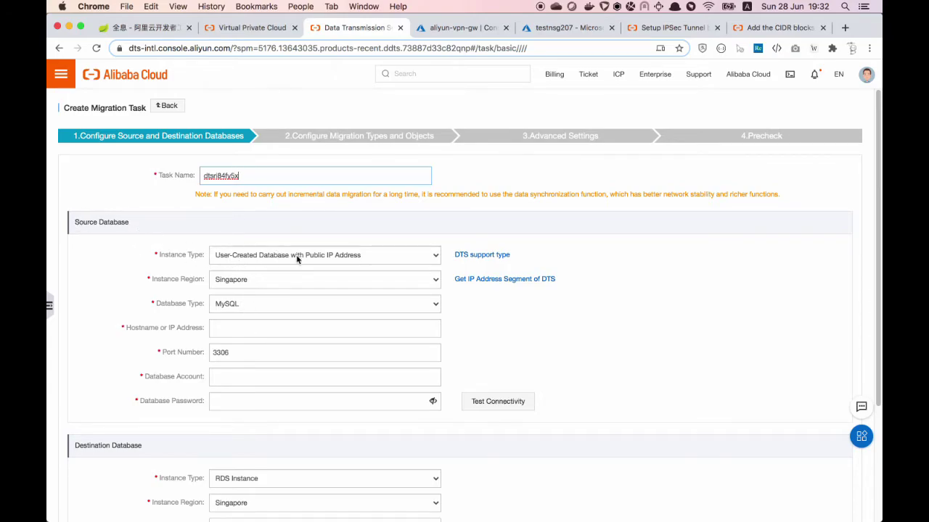
{"action": "left_click", "coordinate": [369, 258]}
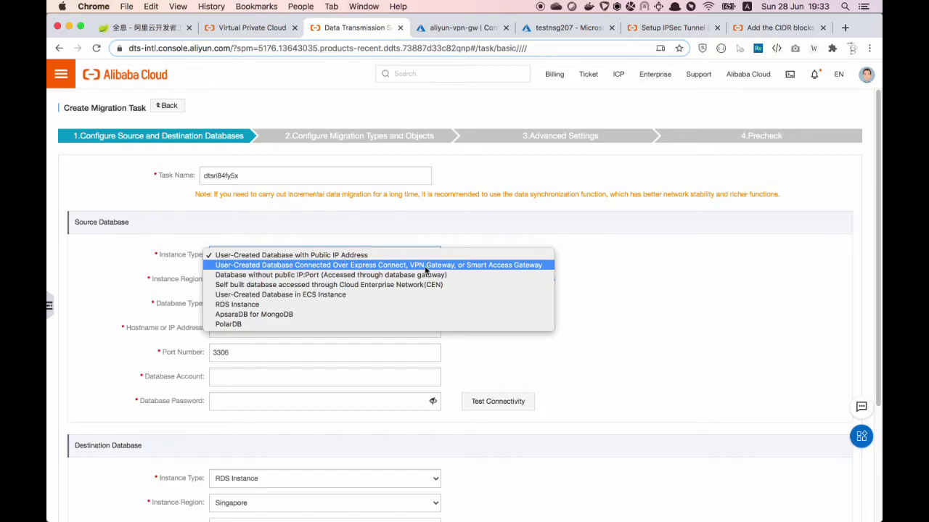
{"action": "left_click", "coordinate": [426, 265]}
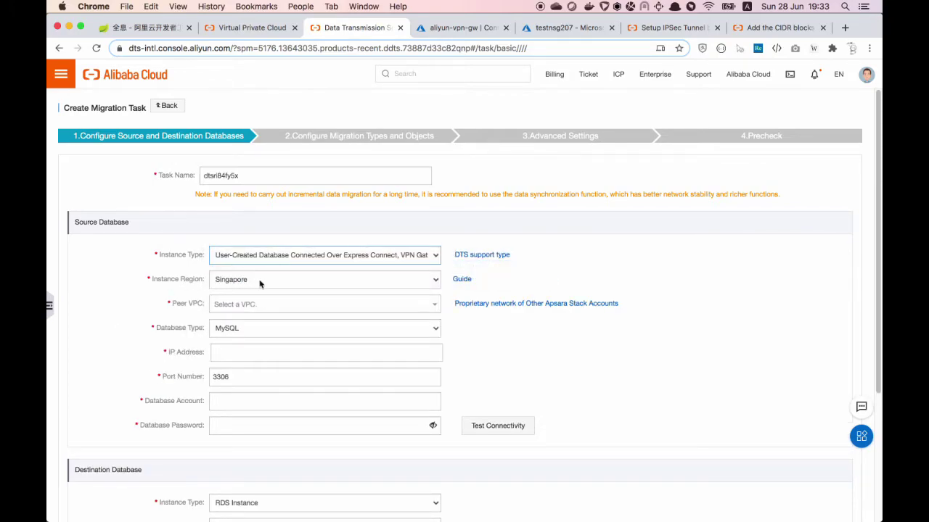
{"action": "left_click", "coordinate": [296, 305]}
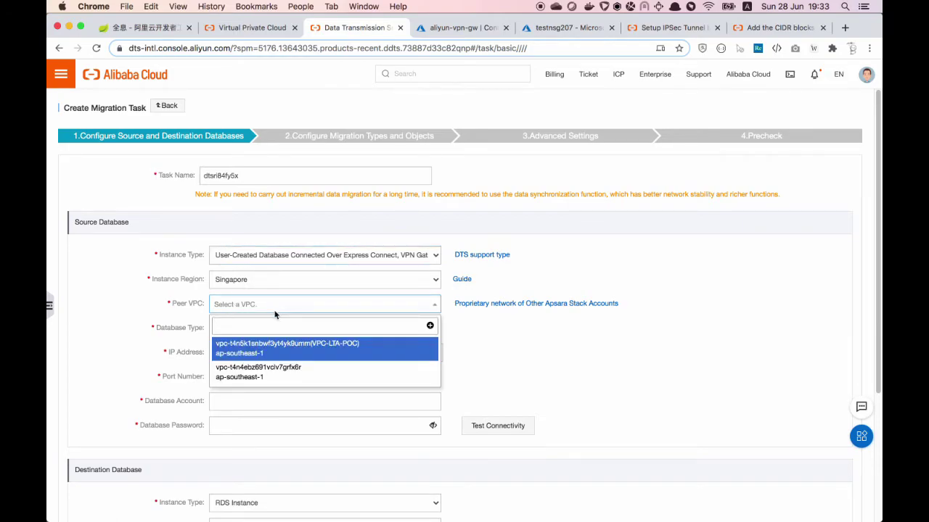
{"action": "left_click", "coordinate": [262, 375]}
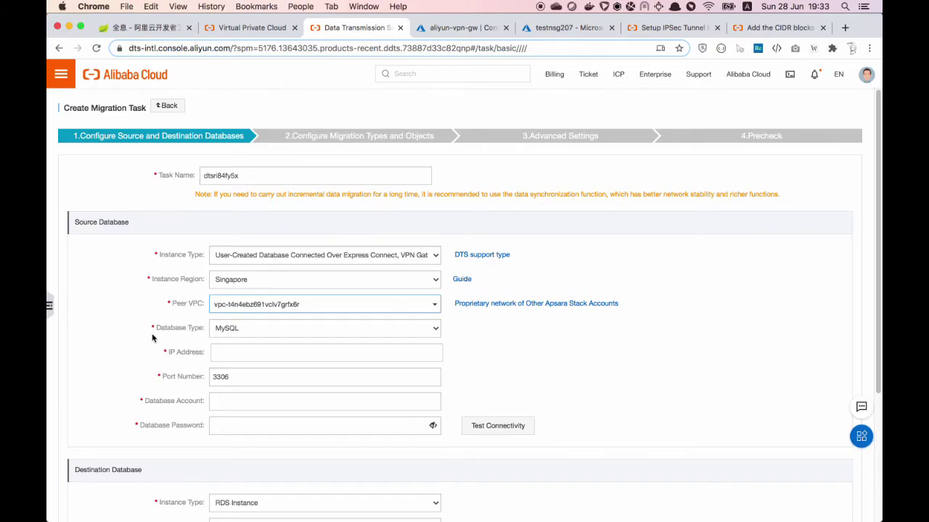
{"action": "left_click", "coordinate": [304, 352]}
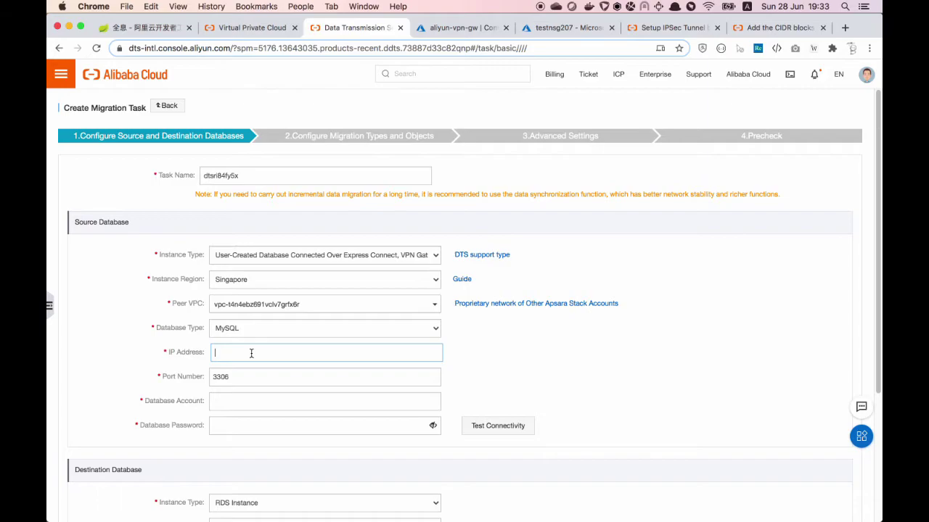
{"action": "left_click", "coordinate": [427, 502]}
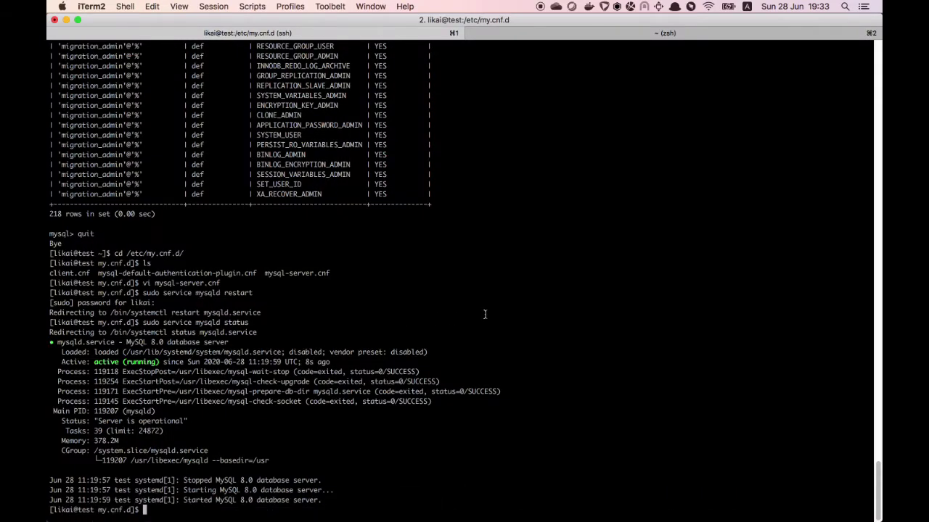
Get the host address 10.0.1.4 via hostname -i and paste it as the source IP
{"action": "type", "text": "hostname -"}
{"action": "type", "text": "i"}
{"action": "key", "text": "Return"}
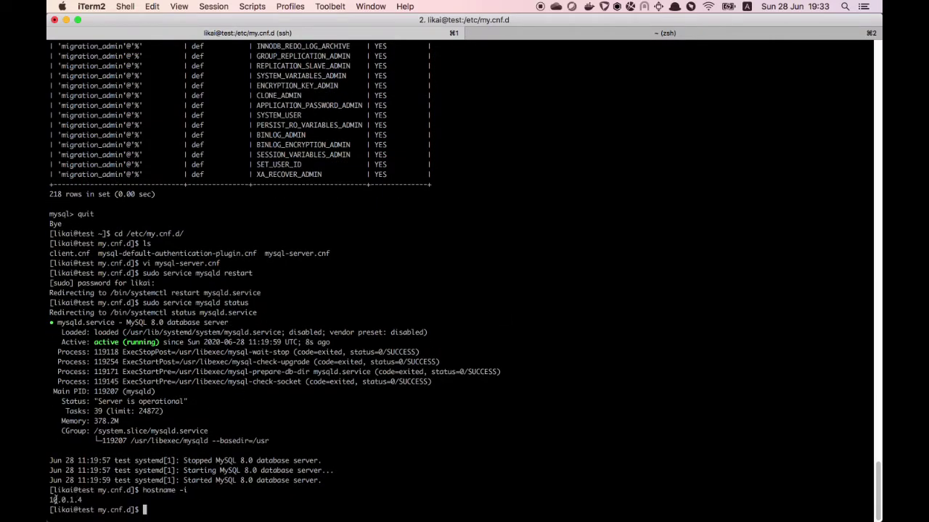
{"action": "left_click_drag", "start_coordinate": [50, 500], "coordinate": [82, 499]}
{"action": "key", "text": "super+c"}
{"action": "key", "text": "super+Tab"}
{"action": "key", "text": "super+v"}
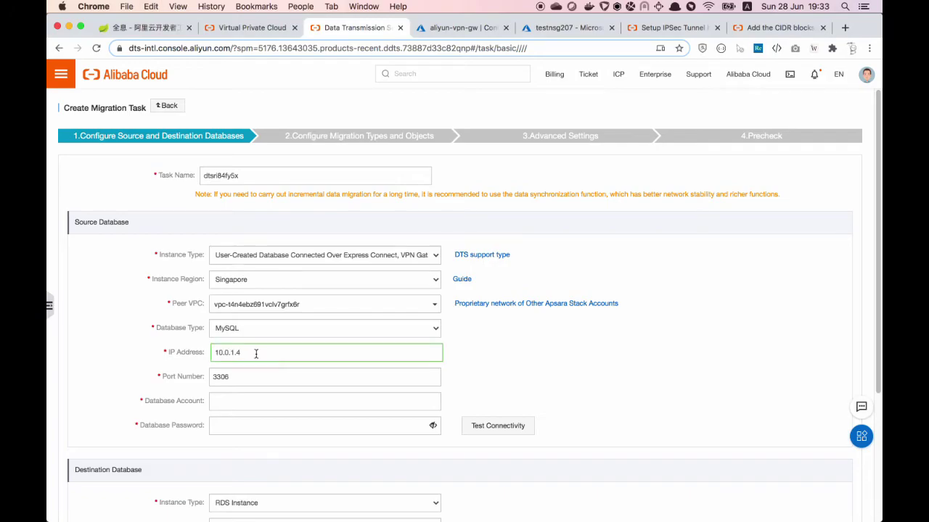
Enter source account migration_admin with its password on port 3306 and test connectivity
{"action": "left_click", "coordinate": [262, 377]}
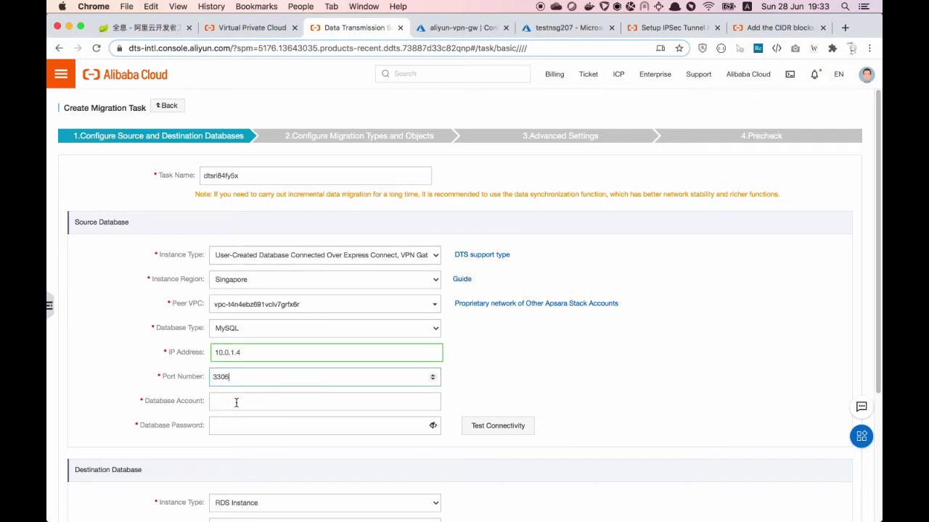
{"action": "left_click", "coordinate": [279, 403]}
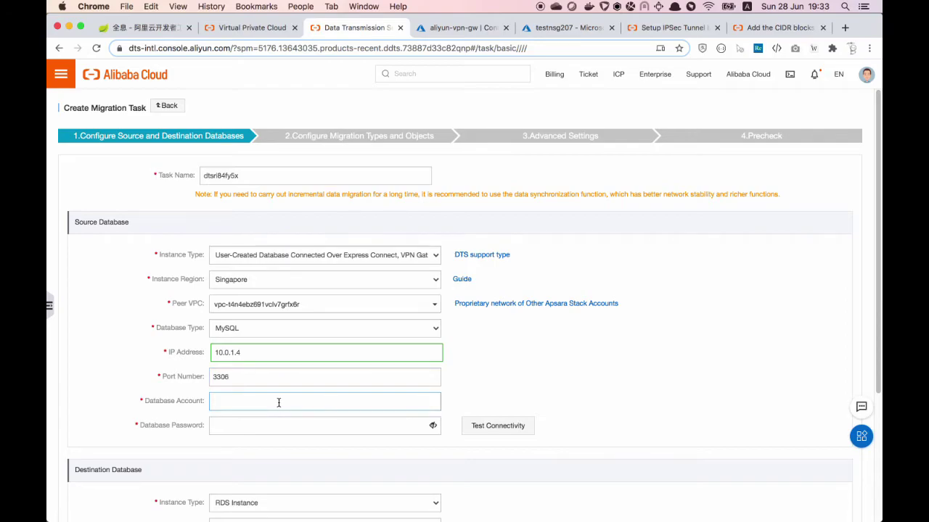
{"action": "type", "text": "migration_"}
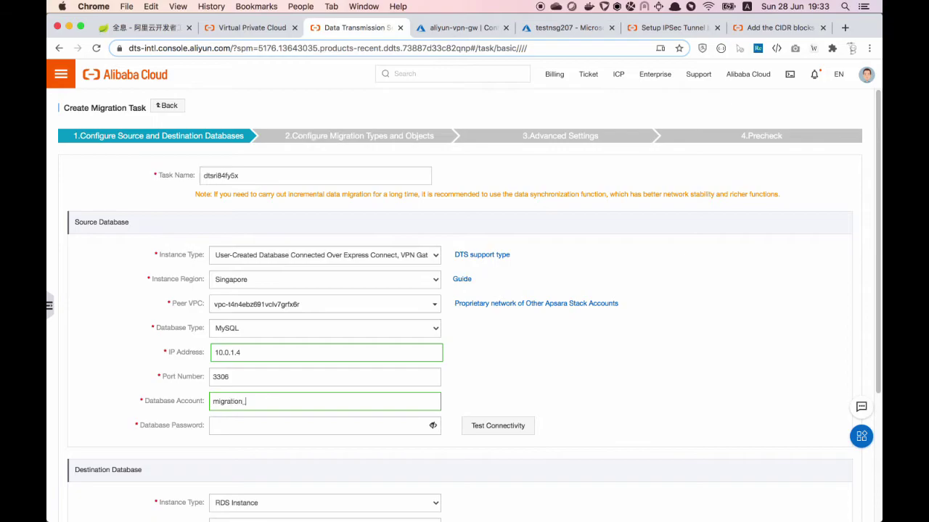
{"action": "type", "text": "admin"}
{"action": "left_click", "coordinate": [319, 425]}
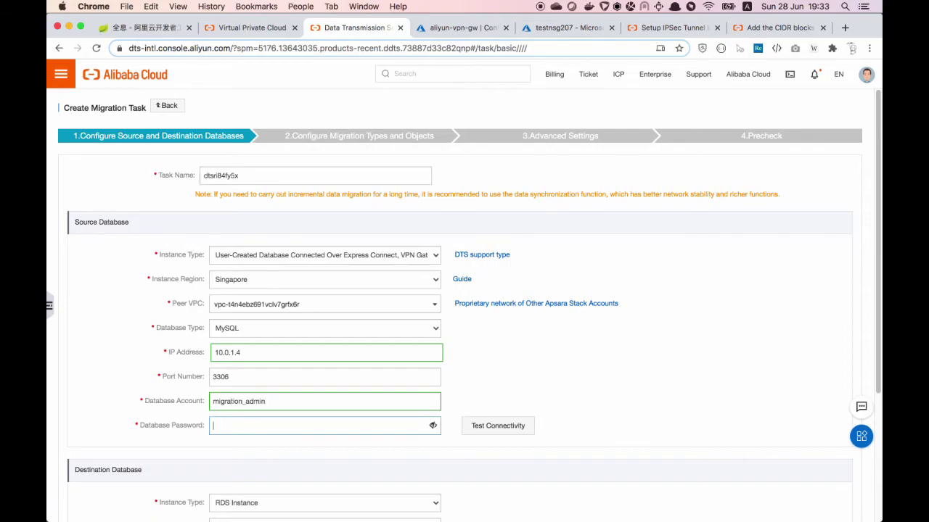
{"action": "type", "text": "*"}
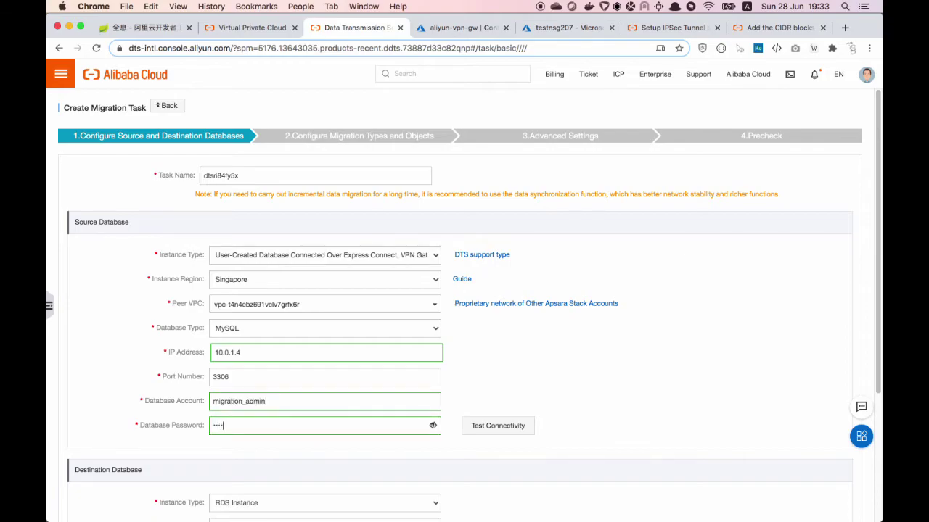
{"action": "type", "text": "*"}
{"action": "left_click", "coordinate": [495, 426]}
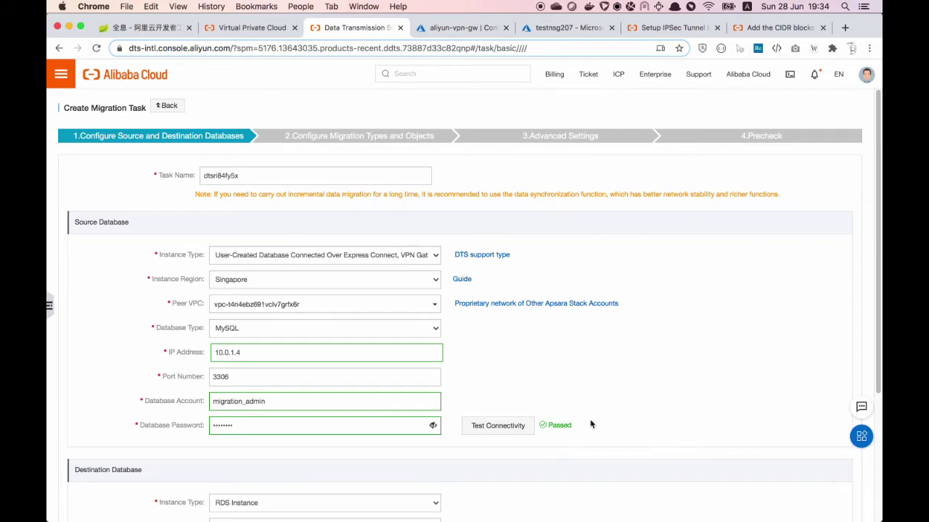
{"action": "scroll", "coordinate": [590, 425], "scroll_direction": "down", "scroll_amount": 3}
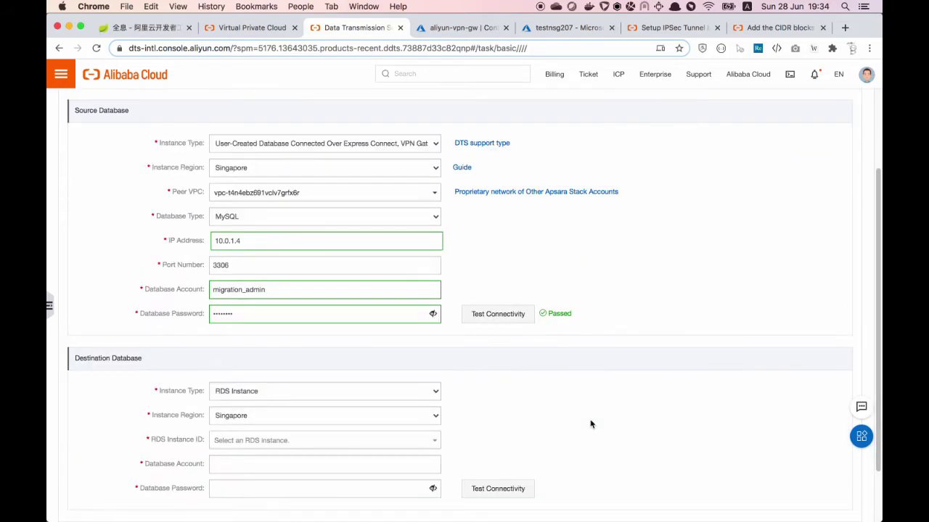
Choose destination instance rm-gs56705aj44n7g9tr, enter account admin1 and its password, and test connectivity
{"action": "scroll", "coordinate": [590, 424], "scroll_direction": "down", "scroll_amount": 2}
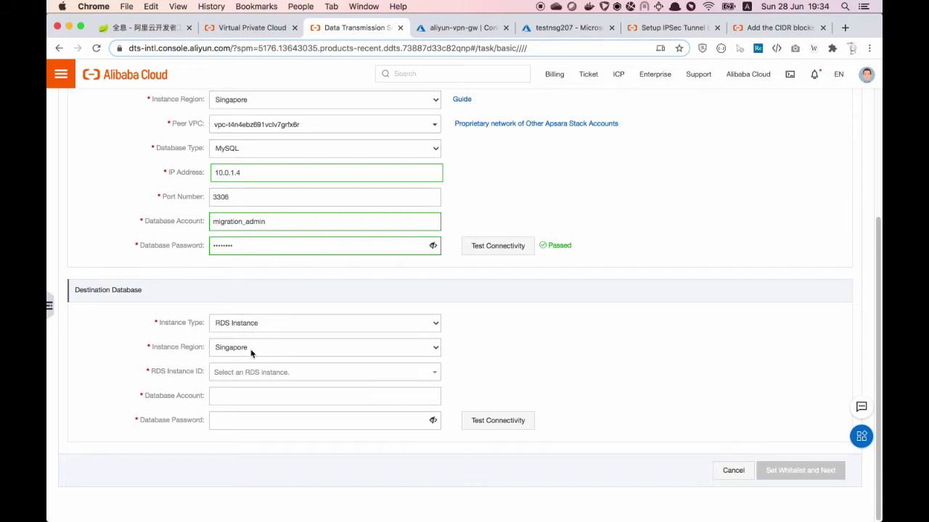
{"action": "left_click", "coordinate": [293, 366]}
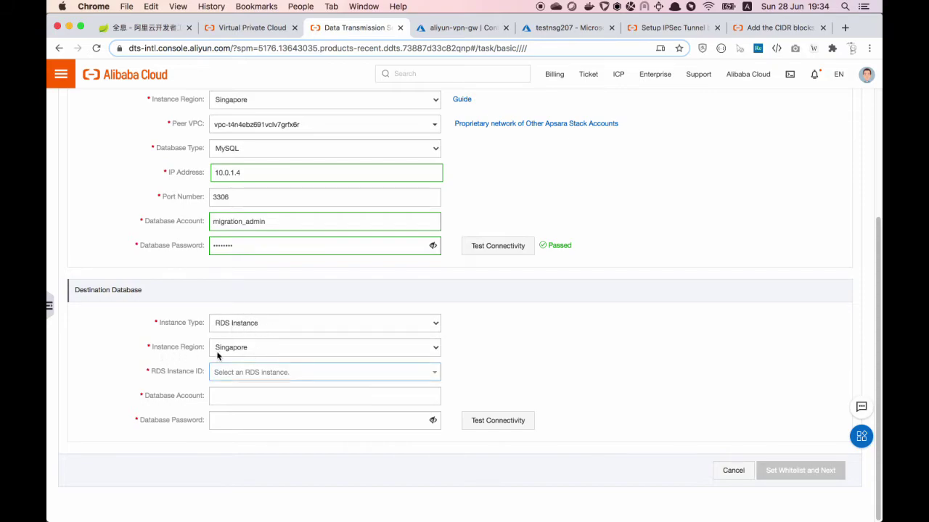
{"action": "left_click", "coordinate": [290, 373]}
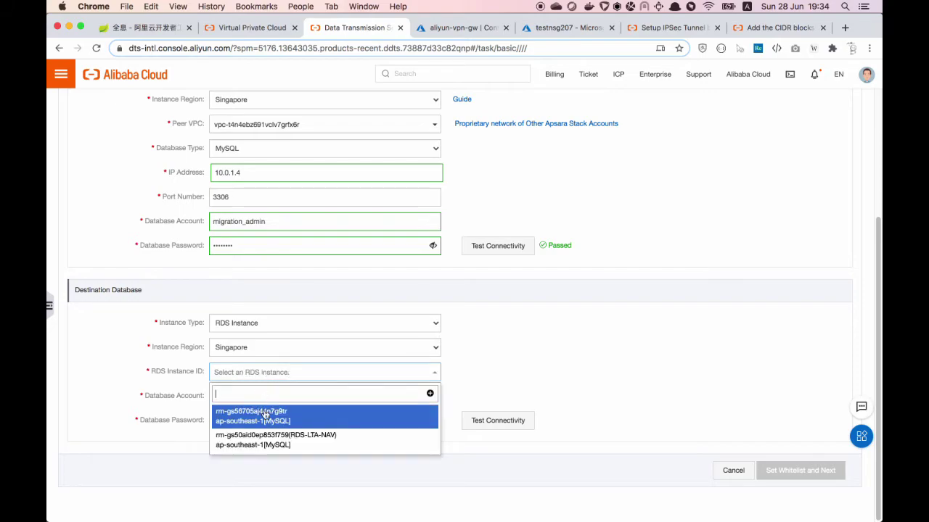
{"action": "left_click", "coordinate": [264, 417]}
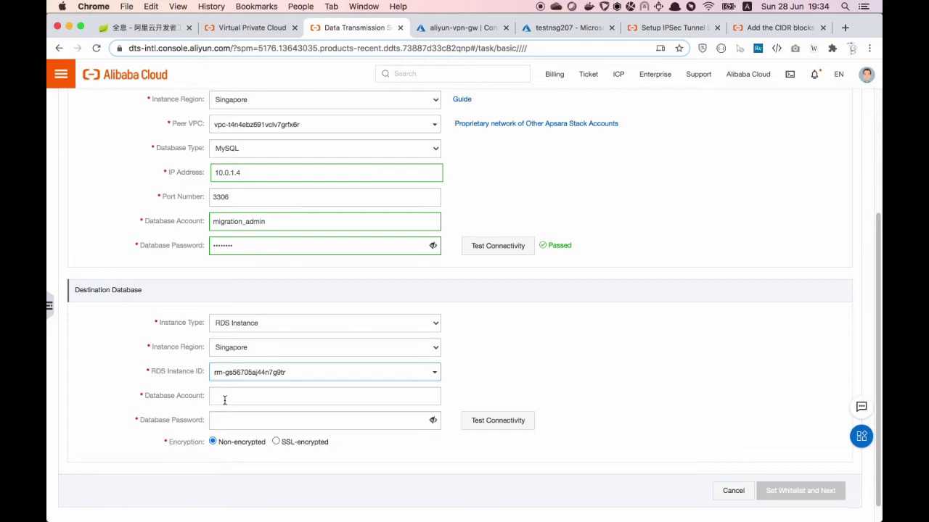
{"action": "left_click", "coordinate": [238, 395]}
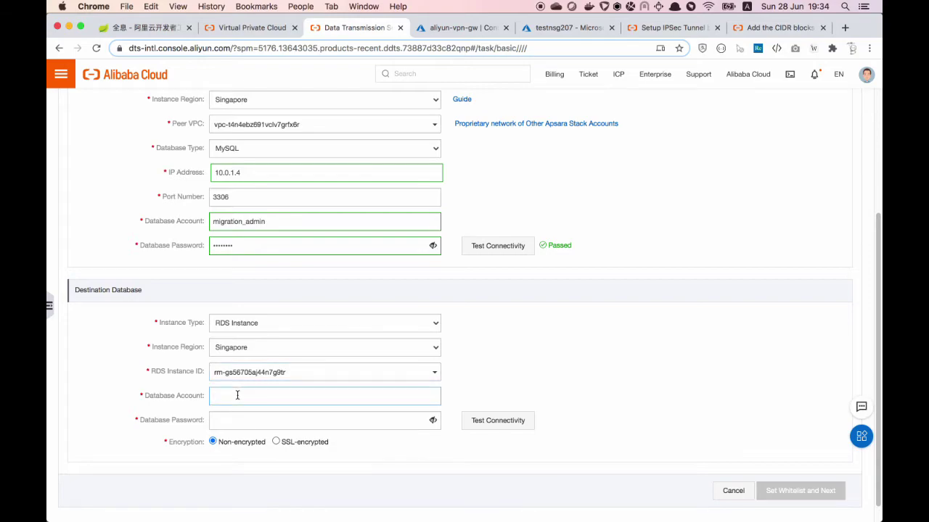
{"action": "type", "text": "admin1"}
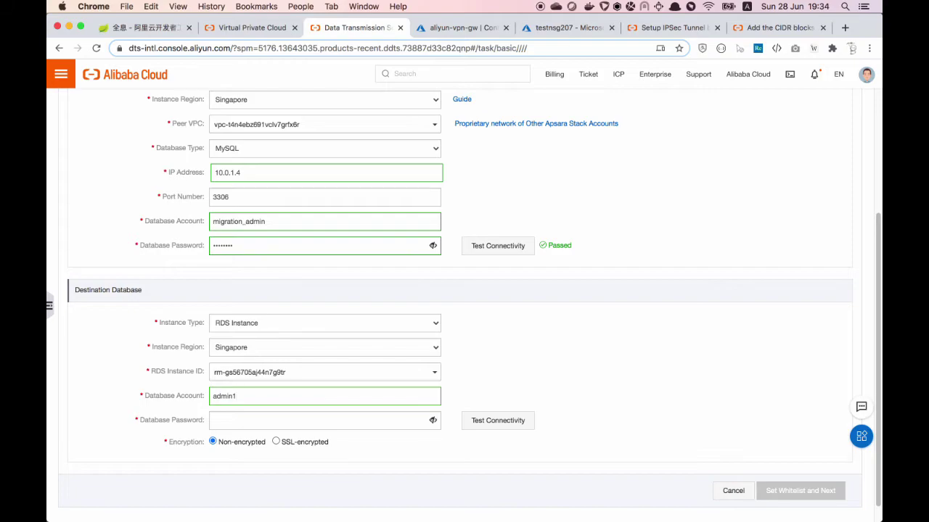
{"action": "left_click", "coordinate": [242, 421]}
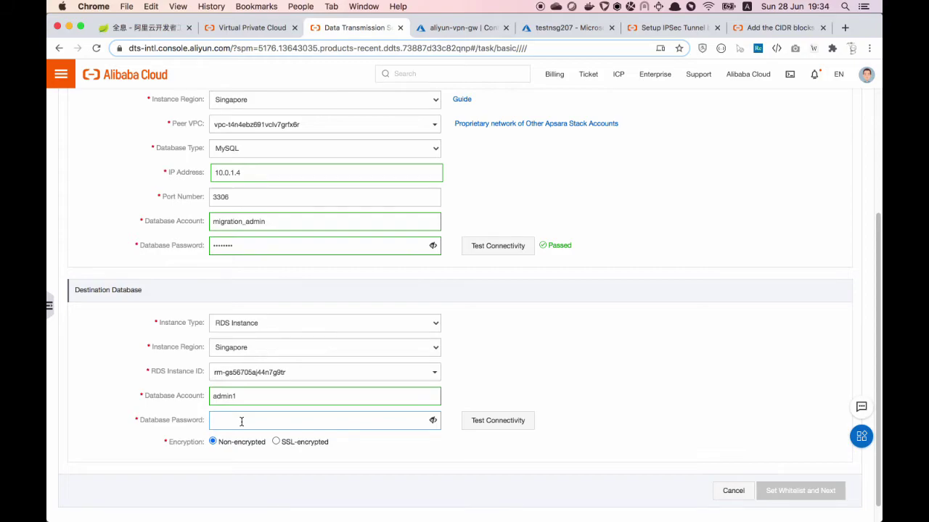
{"action": "type", "text": "•••••••"}
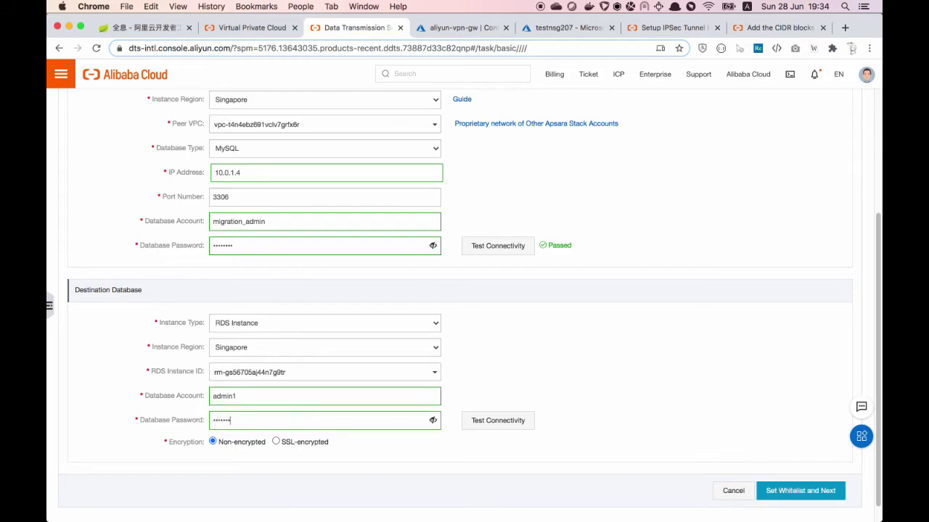
{"action": "left_click", "coordinate": [498, 428]}
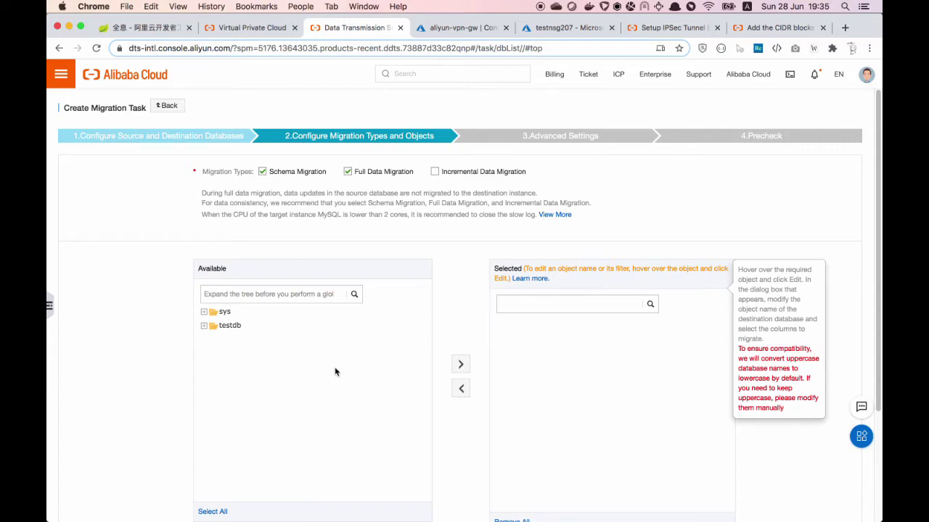
Expand testdb > Tables in the Available tree and move the pet table to Selected
{"action": "scroll", "coordinate": [334, 371], "scroll_direction": "down", "scroll_amount": 1}
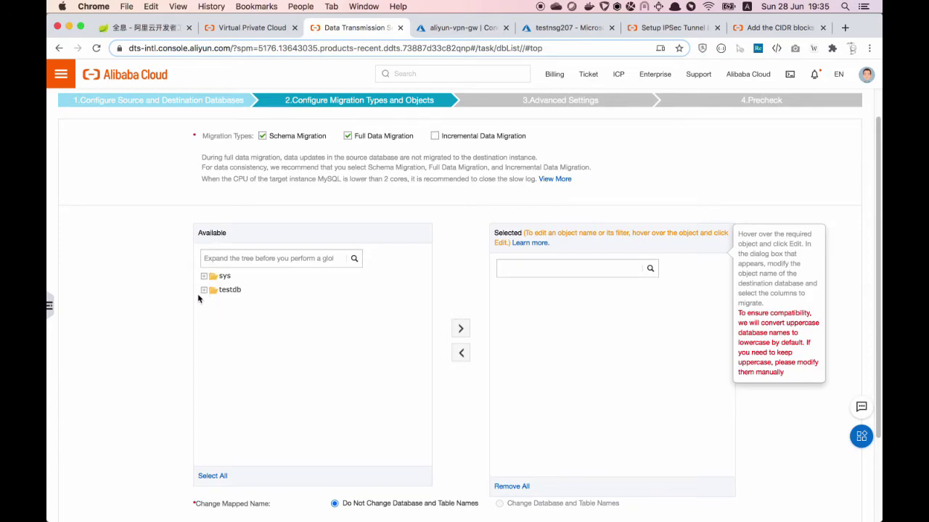
{"action": "left_click", "coordinate": [204, 291]}
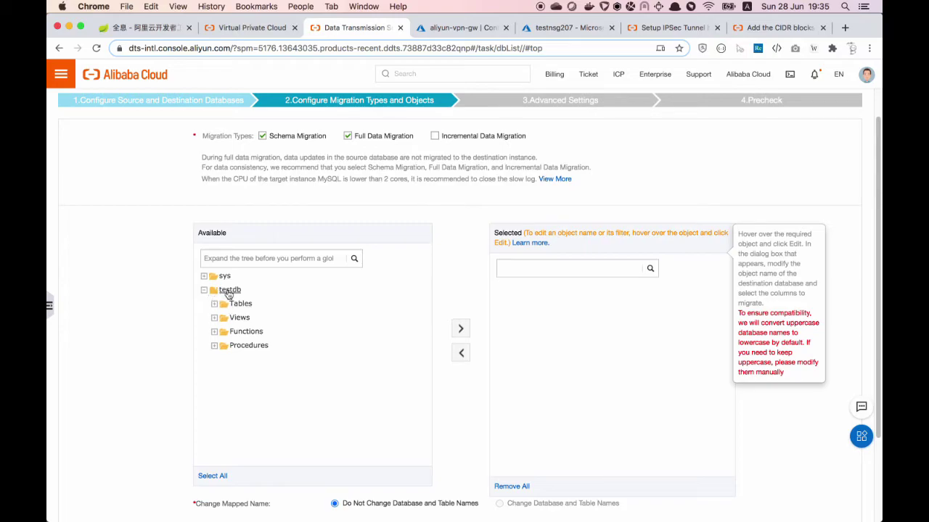
{"action": "left_click", "coordinate": [214, 304]}
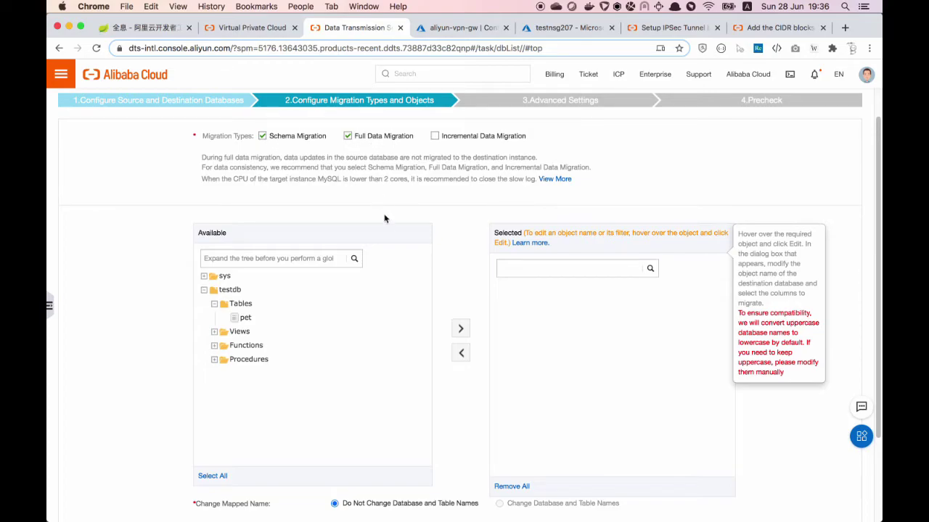
{"action": "left_click", "coordinate": [461, 329]}
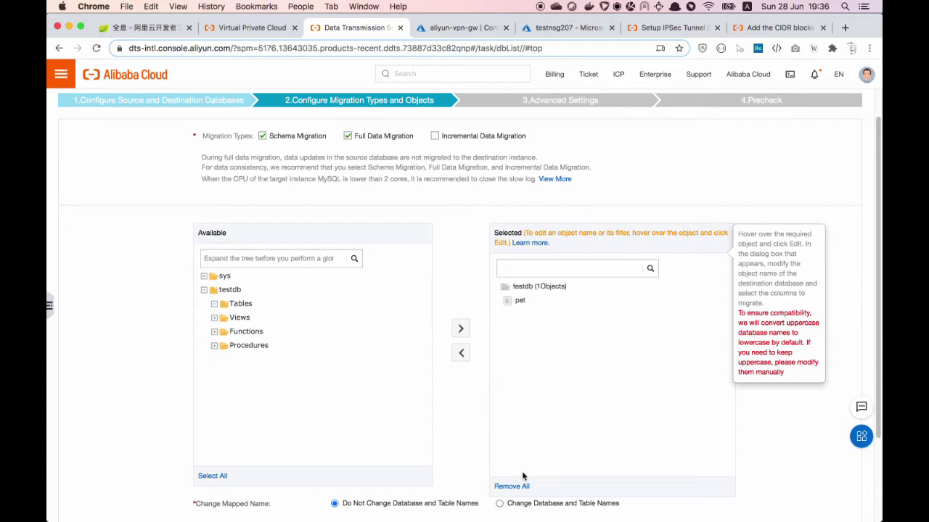
Log in to the source MySQL server in the terminal with mysql -u admin -p
{"action": "mouse_move", "coordinate": [524, 518]}
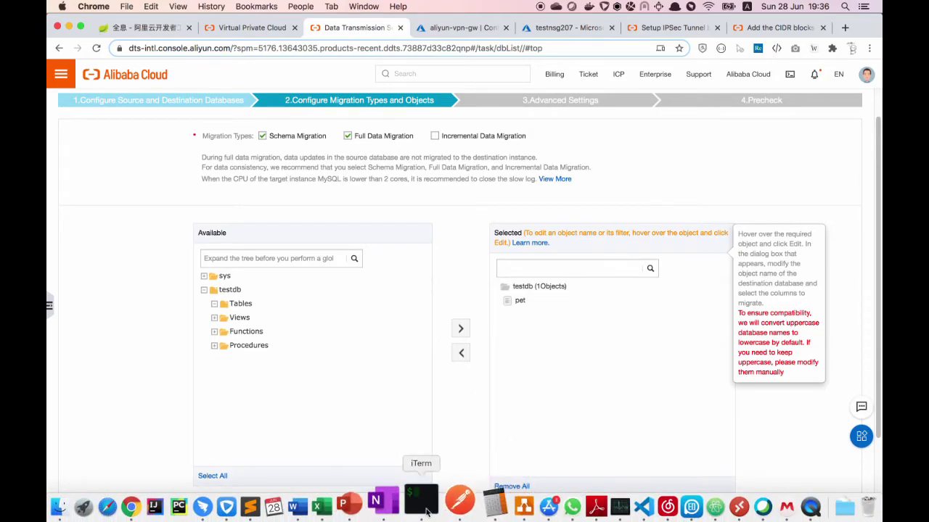
{"action": "left_click", "coordinate": [408, 501]}
{"action": "key", "text": "Up"}
{"action": "key", "text": "Down"}
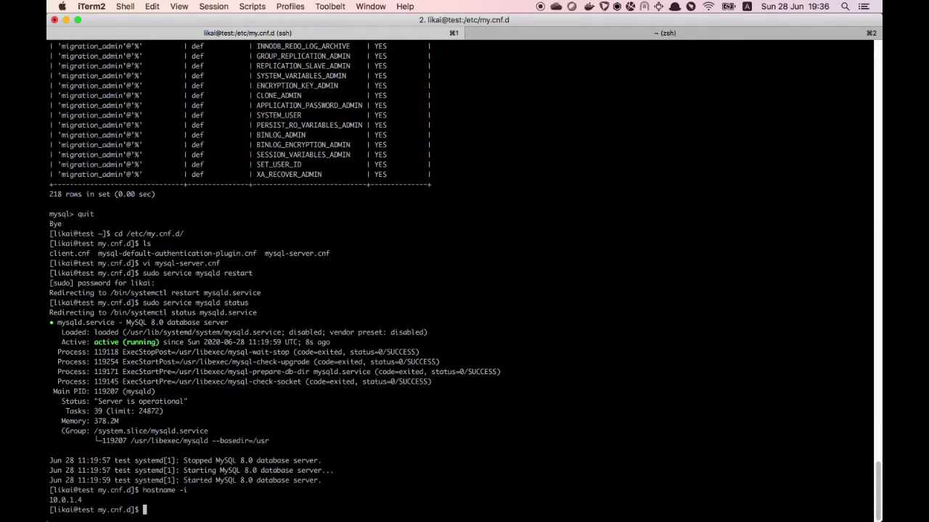
{"action": "type", "text": "mysql -u admin -p"}
{"action": "key", "text": "Return"}
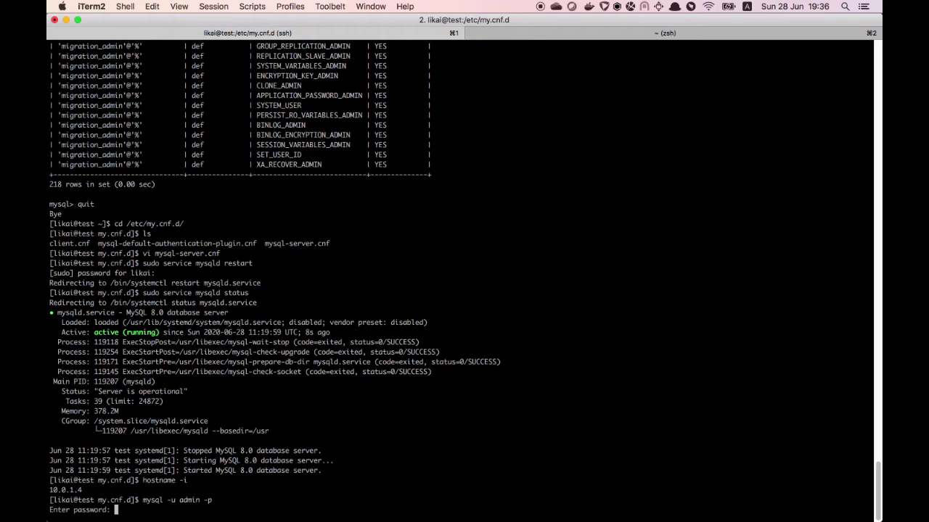
{"action": "key", "text": "Return"}
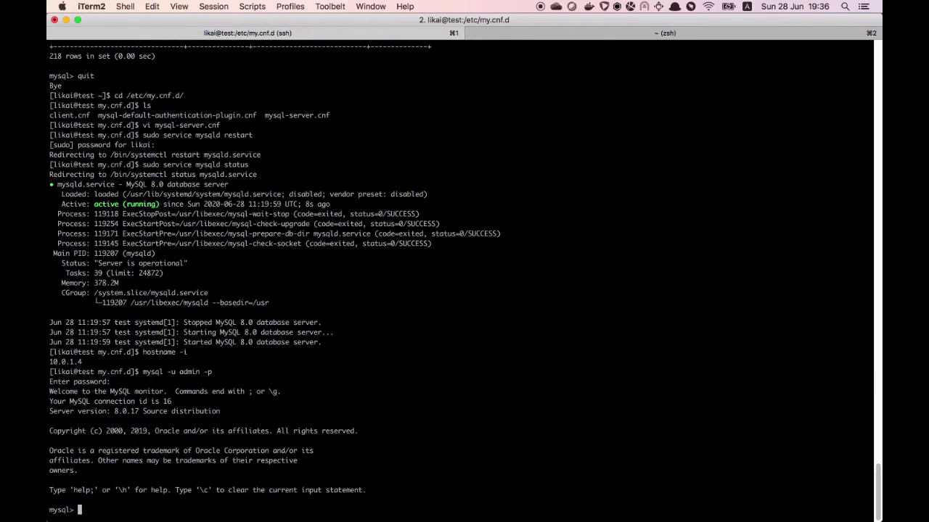
Switch to testdb and select all rows from pet, showing the single Puffball hamster row
{"action": "type", "text": "use testcbb"}
{"action": "key", "text": "BackSpace"}
{"action": "key", "text": "BackSpace"}
{"action": "key", "text": "BackSpace"}
{"action": "type", "text": "db;"}
{"action": "key", "text": "Return"}
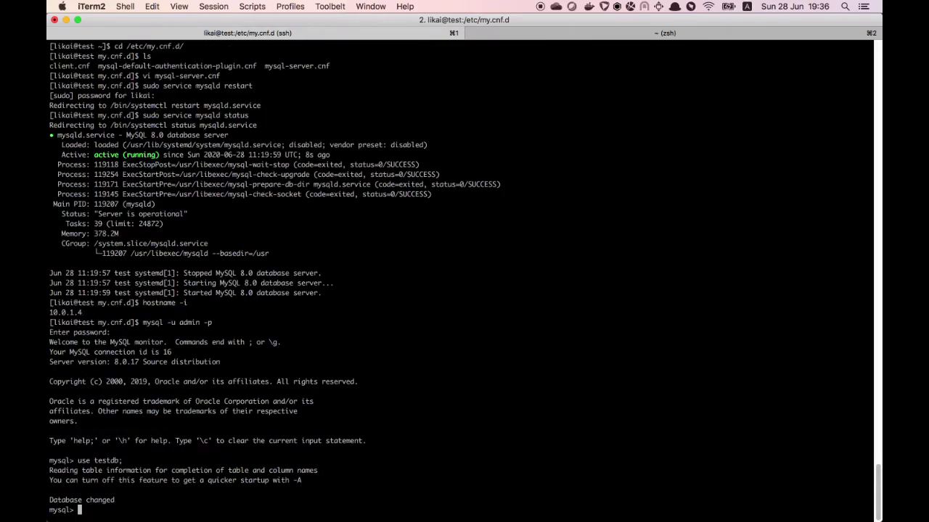
{"action": "type", "text": "select * from pet;"}
{"action": "key", "text": "Return"}
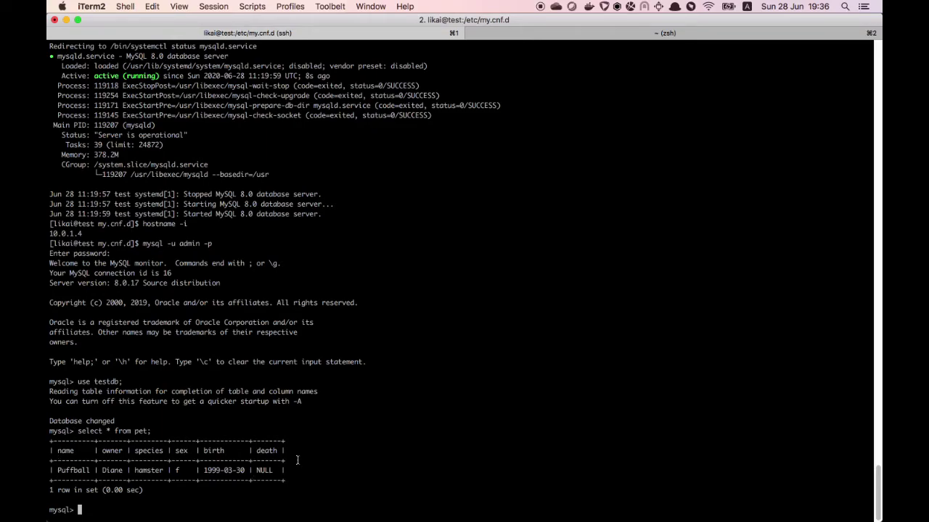
{"action": "key", "text": "super+Tab"}
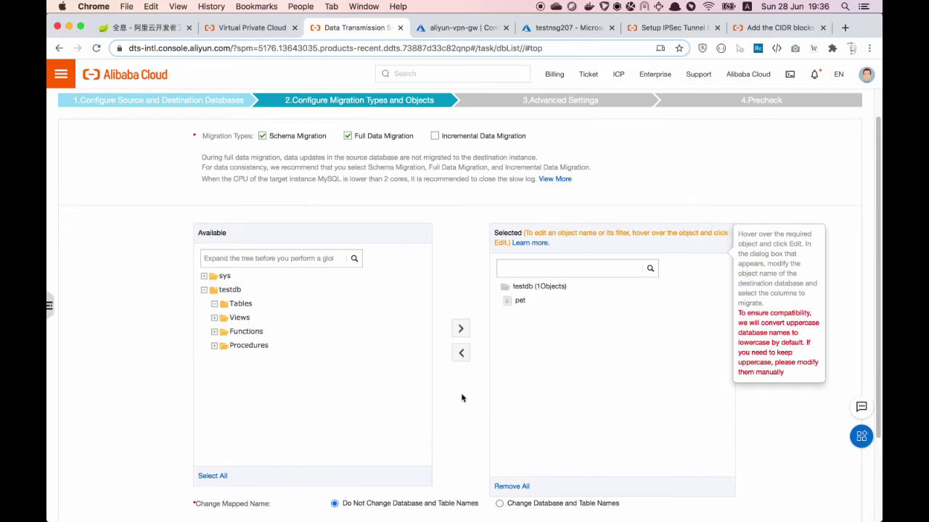
Scroll down the migration task page toward Advanced Settings and the Precheck
{"action": "scroll", "coordinate": [462, 399], "scroll_direction": "down", "scroll_amount": 3}
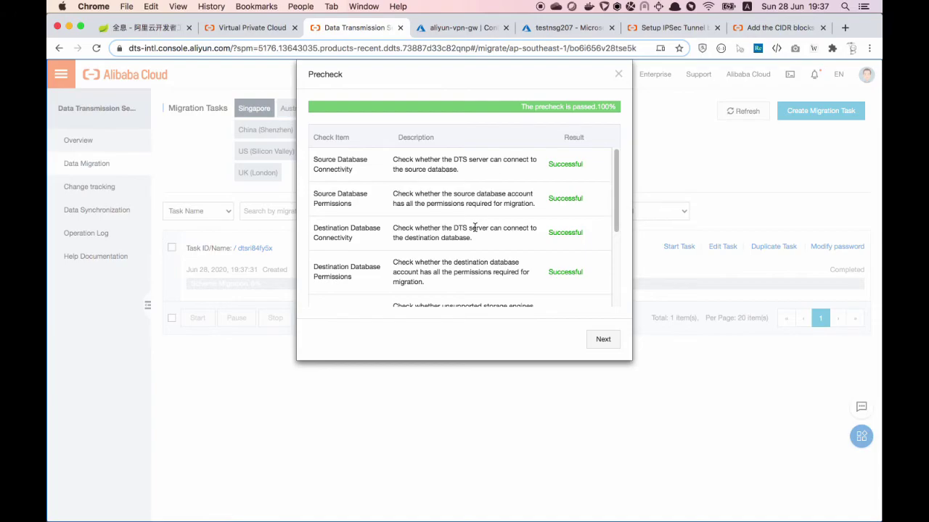
Review the passed precheck results and continue to Confirm Settings (Singapore, medium, Pay By Duration)
{"action": "scroll", "coordinate": [474, 227], "scroll_direction": "down", "scroll_amount": 5}
{"action": "scroll", "coordinate": [388, 216], "scroll_direction": "up", "scroll_amount": 5}
{"action": "scroll", "coordinate": [366, 185], "scroll_direction": "down", "scroll_amount": 5}
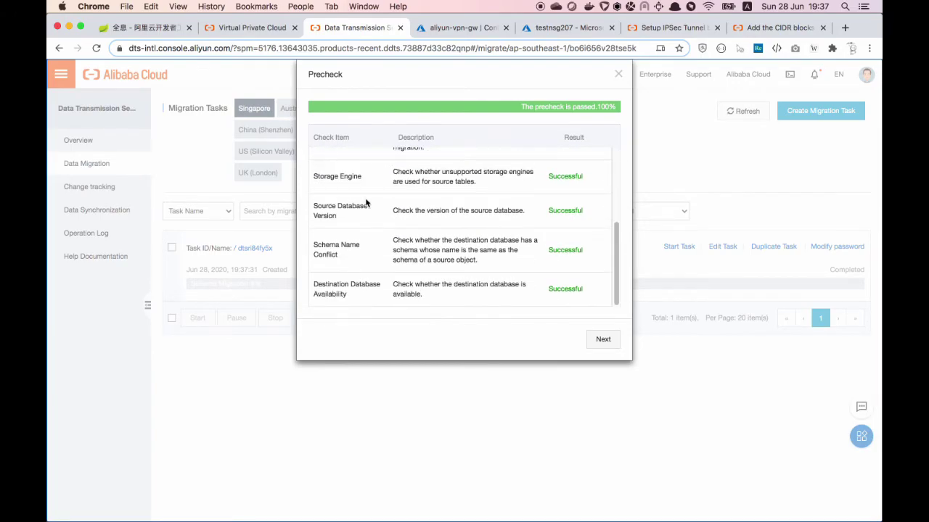
{"action": "left_click", "coordinate": [601, 340]}
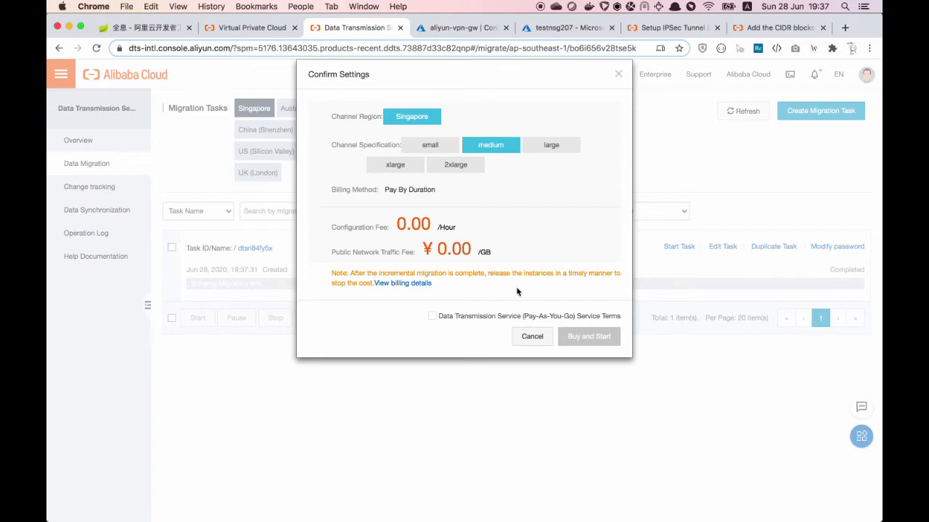
Accept the Data Transmission Service terms and buy and start migration task dtsri84fy5x
{"action": "left_click", "coordinate": [433, 316]}
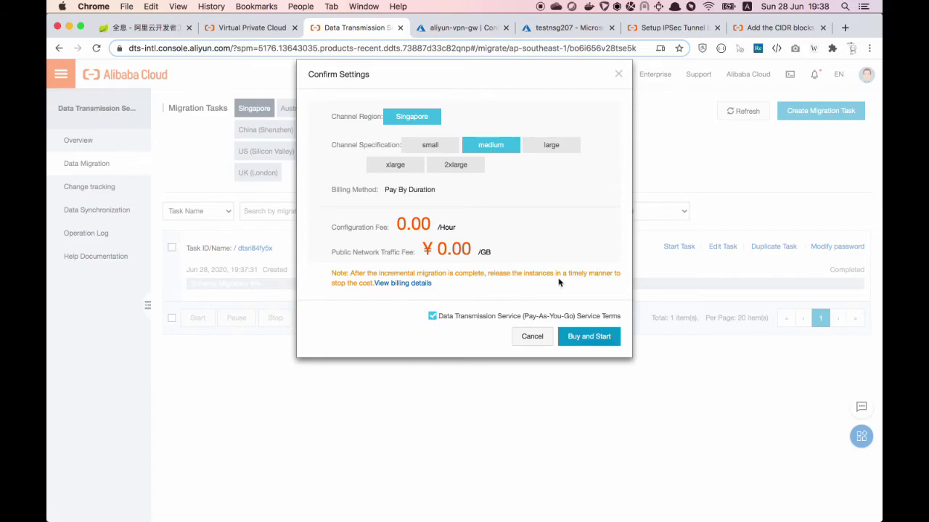
{"action": "left_click", "coordinate": [591, 337]}
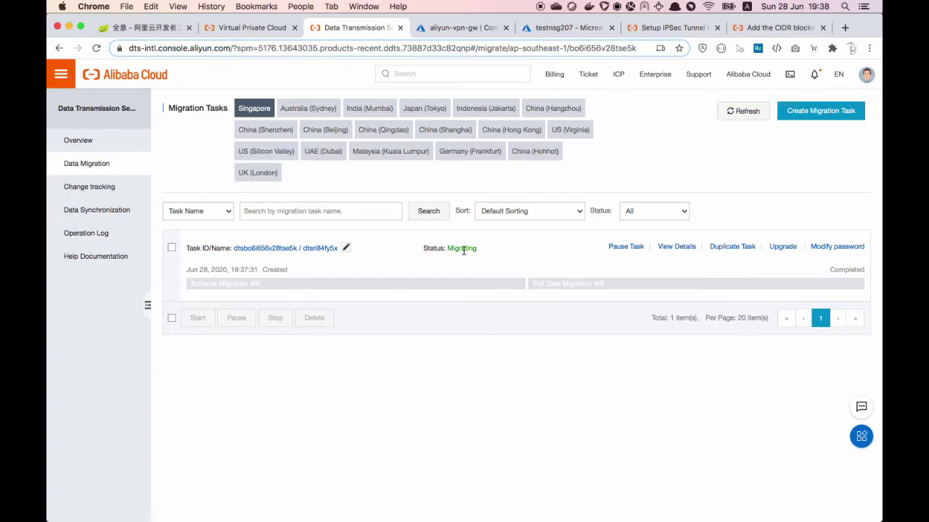
Refresh the migration task list and open task dtsri84fy5x's details
{"action": "double_click", "coordinate": [461, 249]}
{"action": "left_click", "coordinate": [507, 255]}
{"action": "left_click", "coordinate": [734, 121]}
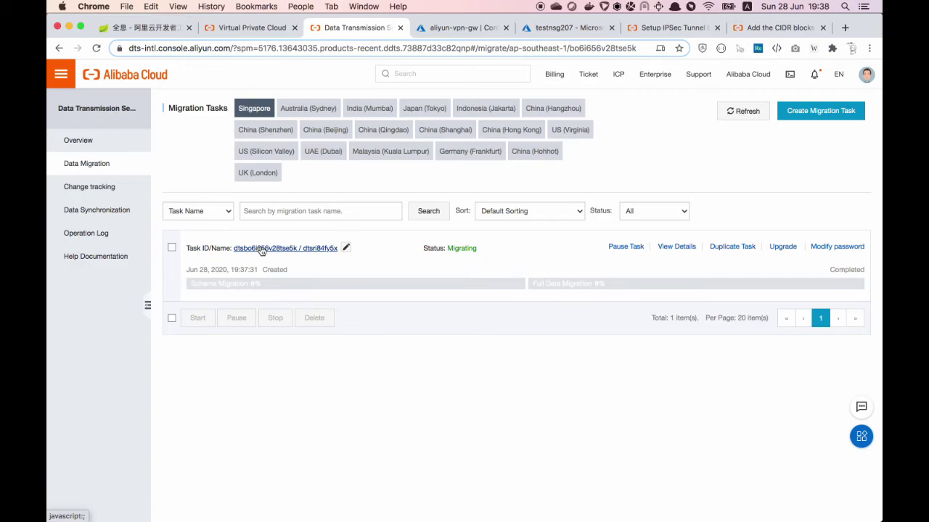
{"action": "left_click", "coordinate": [684, 249]}
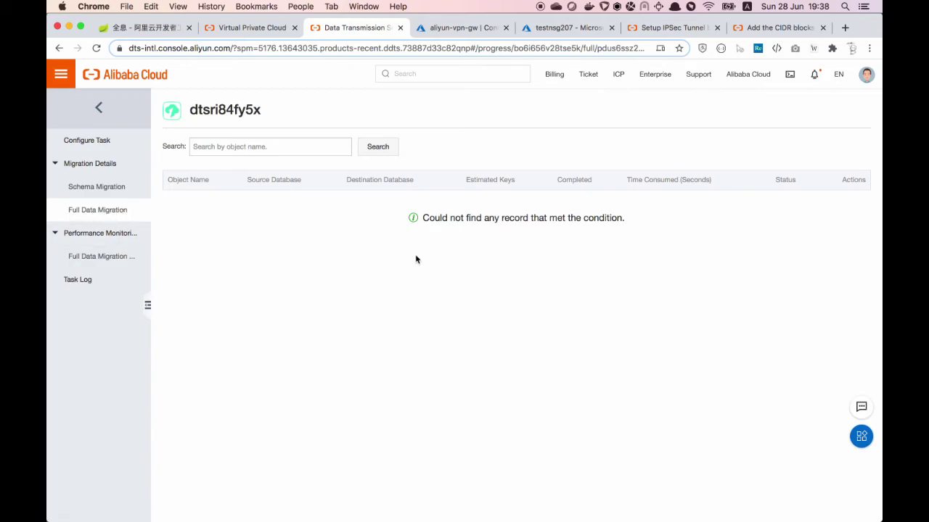
Check Schema Migration, showing the pet table Completed, and the Full Data Migration progress
{"action": "left_click", "coordinate": [99, 190]}
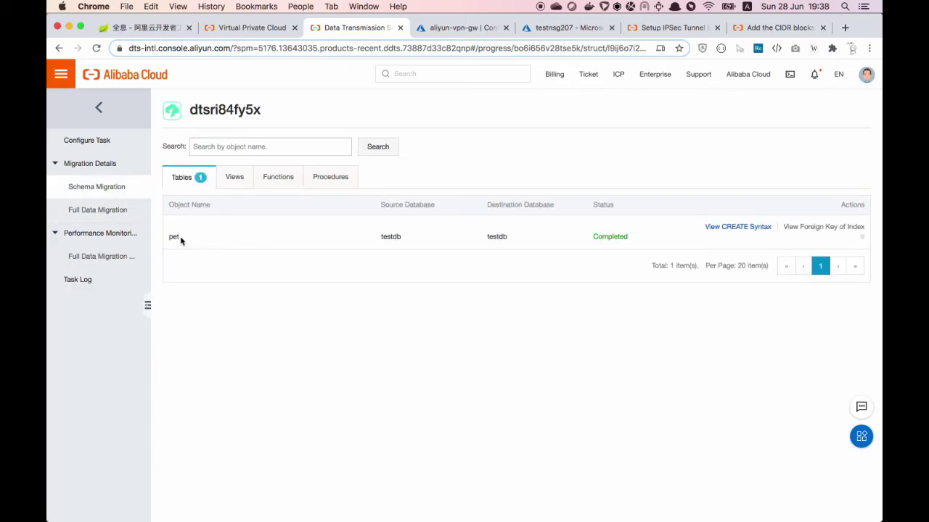
{"action": "triple_click", "coordinate": [608, 239]}
{"action": "left_click", "coordinate": [557, 249]}
{"action": "left_click", "coordinate": [100, 211]}
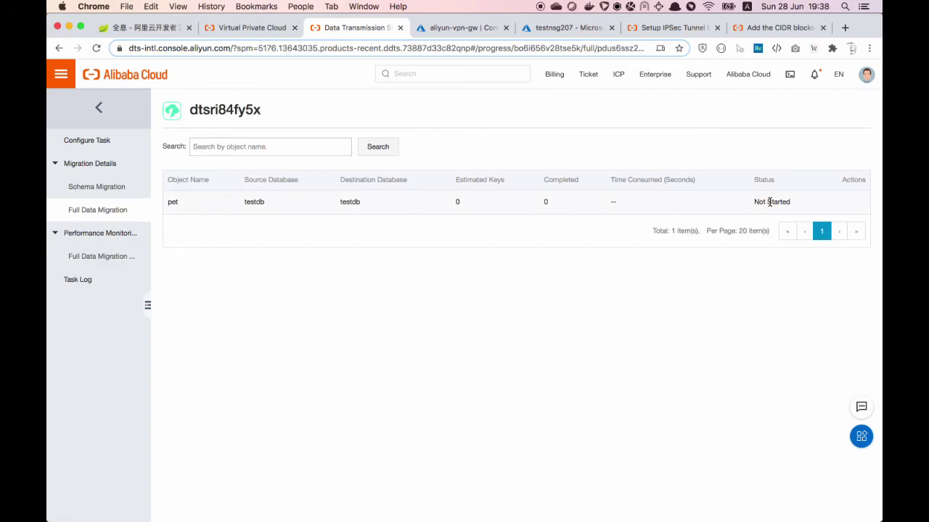
{"action": "left_click", "coordinate": [98, 188]}
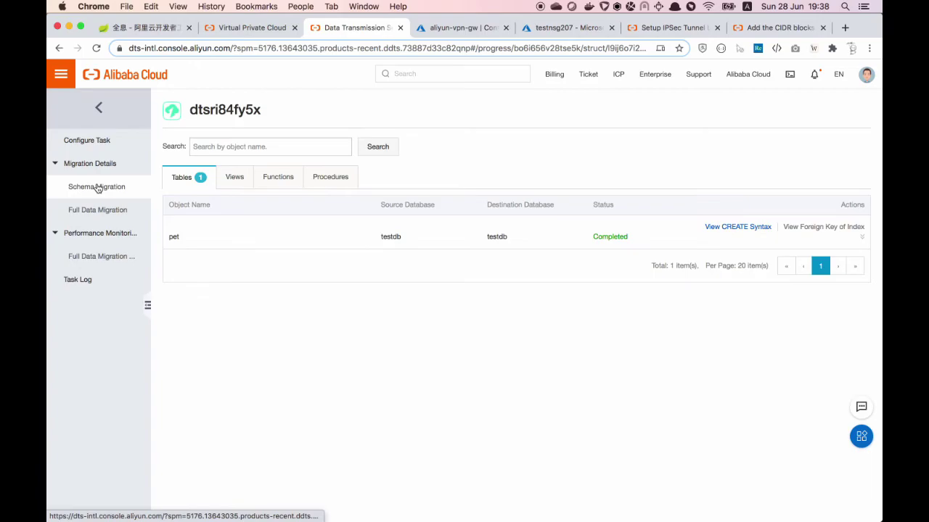
Confirm the task status is Running in Configure Task and recheck both migration result pages
{"action": "left_click", "coordinate": [100, 142]}
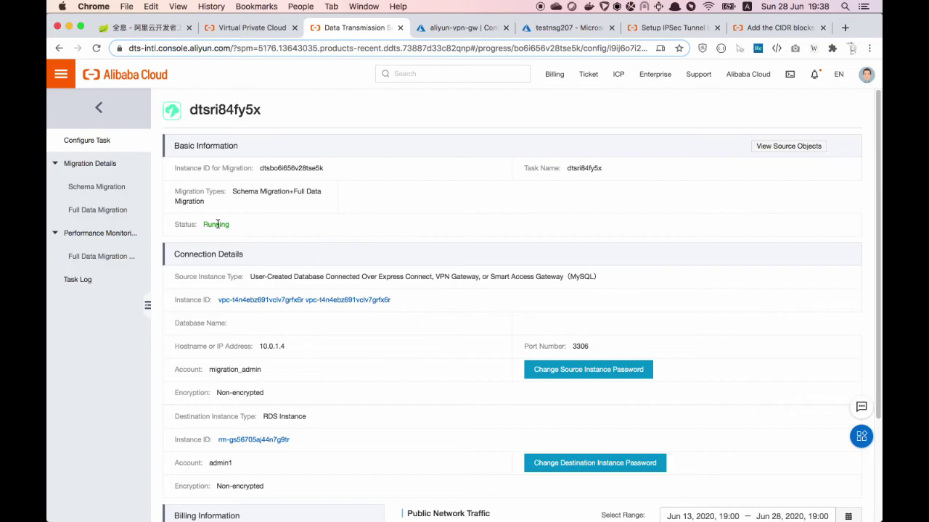
{"action": "double_click", "coordinate": [217, 225]}
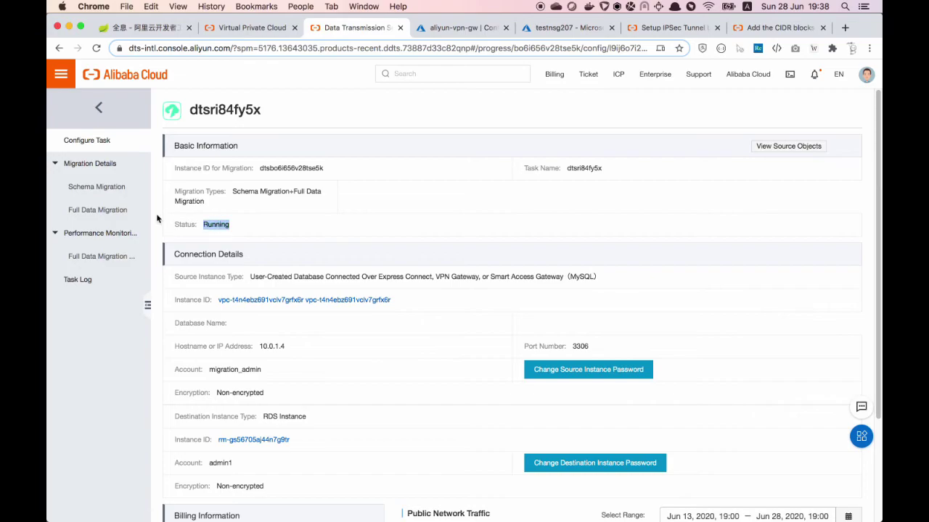
{"action": "left_click", "coordinate": [105, 210]}
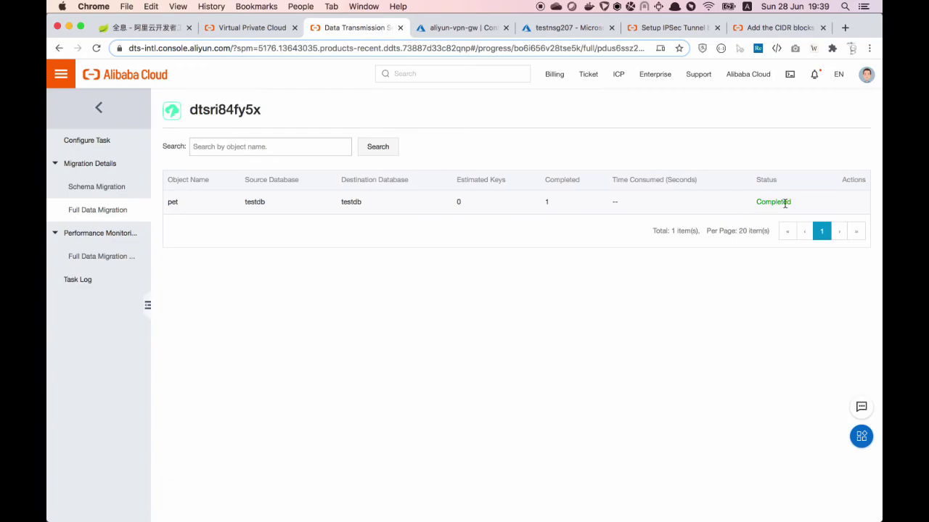
{"action": "left_click", "coordinate": [99, 187]}
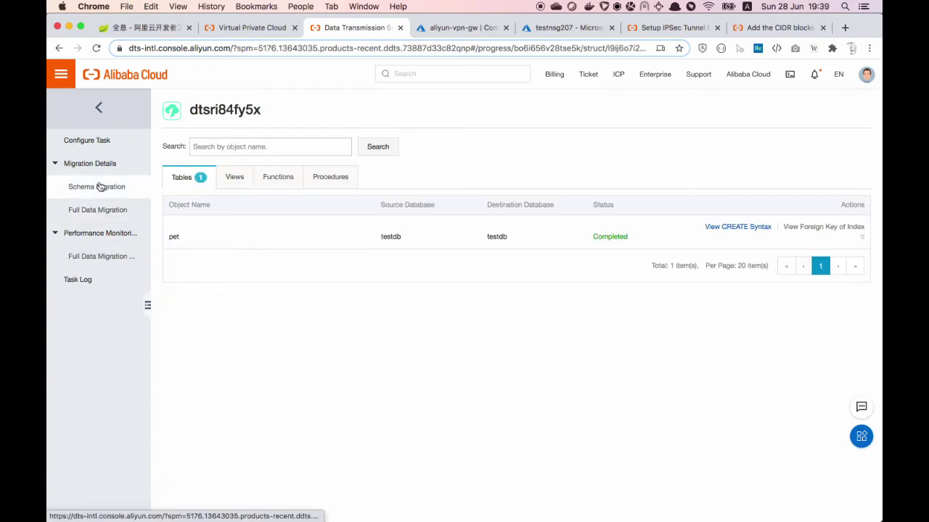
{"action": "left_click", "coordinate": [86, 141]}
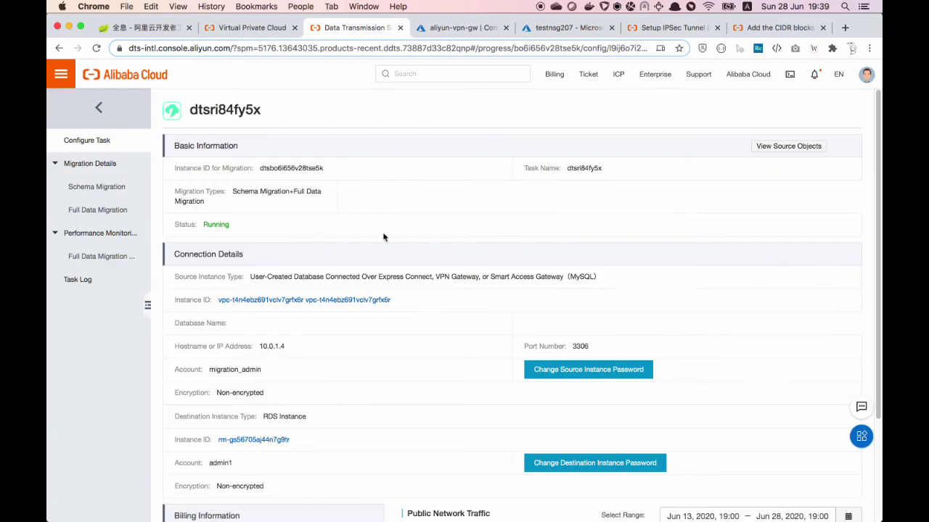
Review the running entries in the Task Log, then return to the task configuration
{"action": "left_click", "coordinate": [76, 282]}
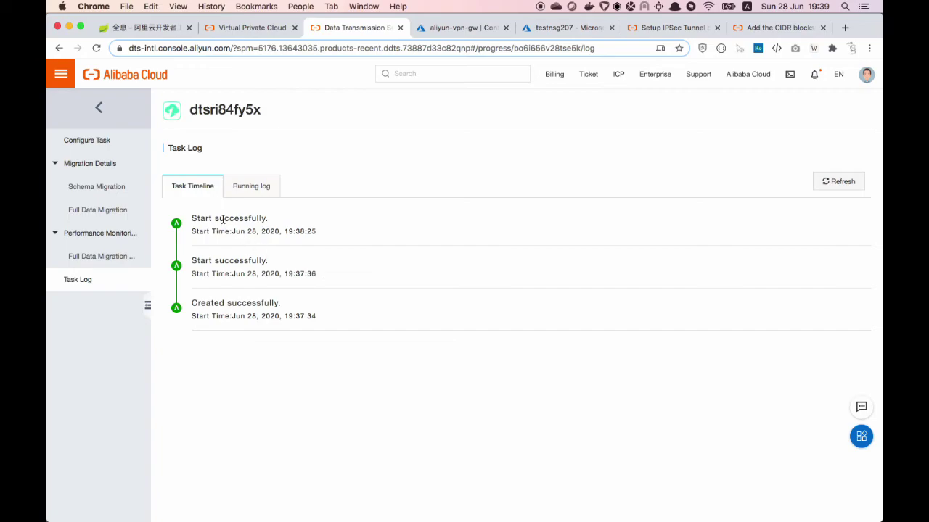
{"action": "left_click", "coordinate": [252, 190]}
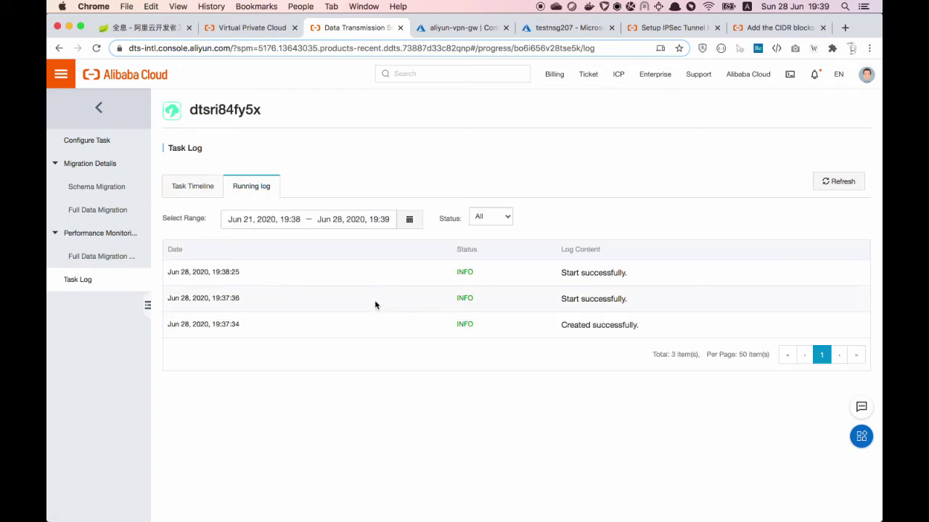
{"action": "left_click", "coordinate": [98, 140]}
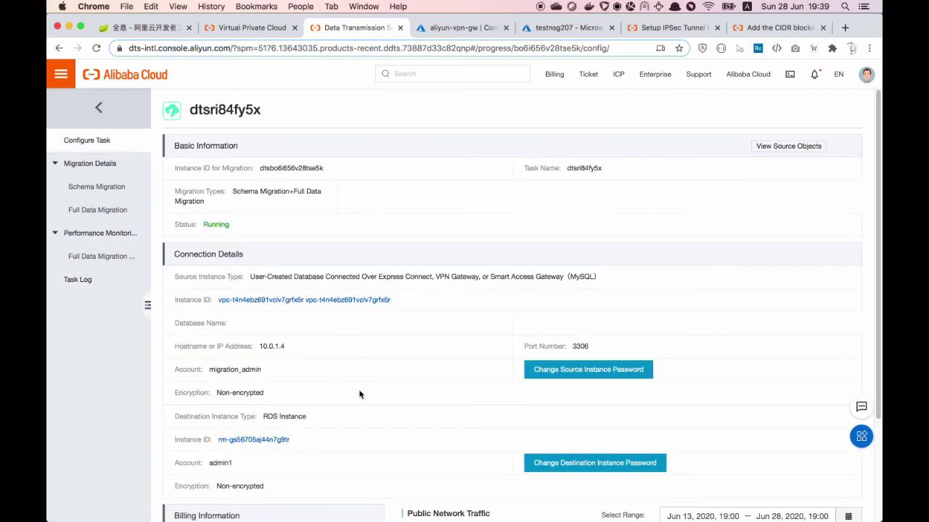
{"action": "scroll", "coordinate": [359, 394], "scroll_direction": "down", "scroll_amount": 3}
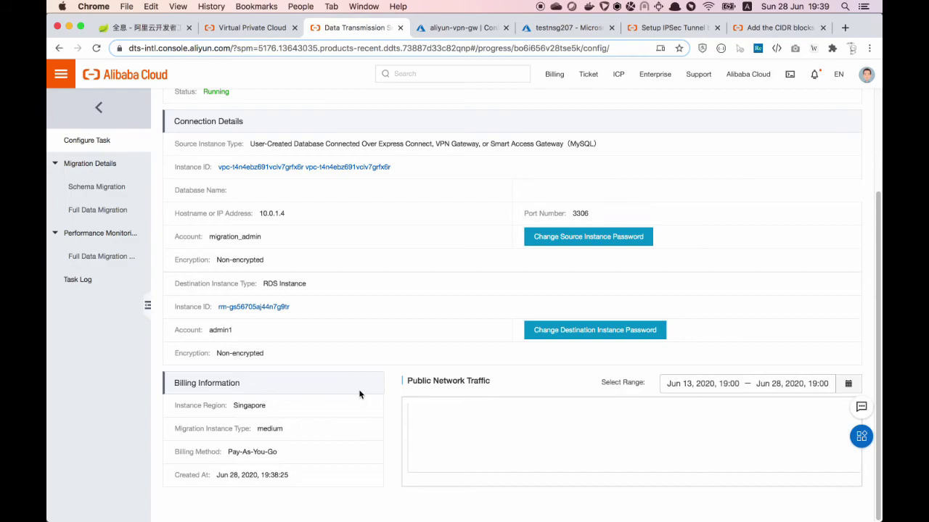
{"action": "scroll", "coordinate": [359, 394], "scroll_direction": "up", "scroll_amount": 3}
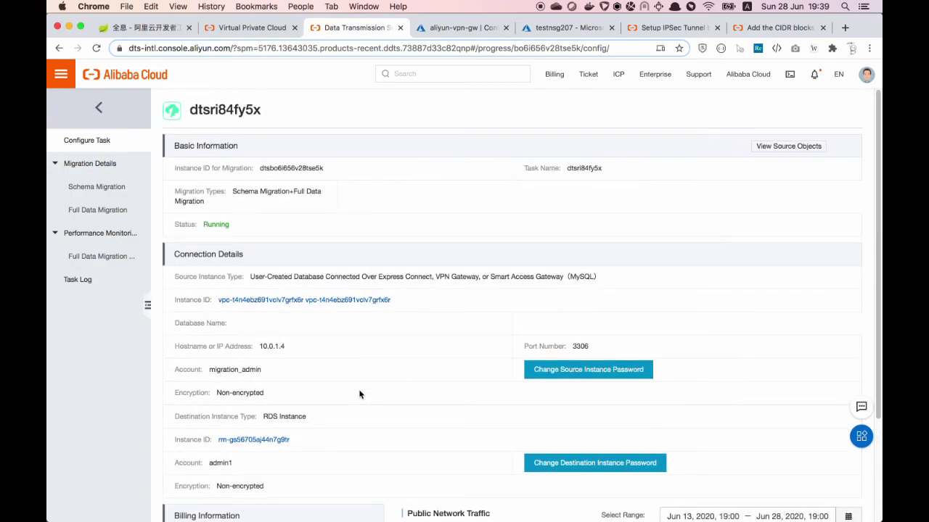
Return to the Migration Tasks list and refresh it to show both phases at 100%
{"action": "left_click", "coordinate": [99, 109]}
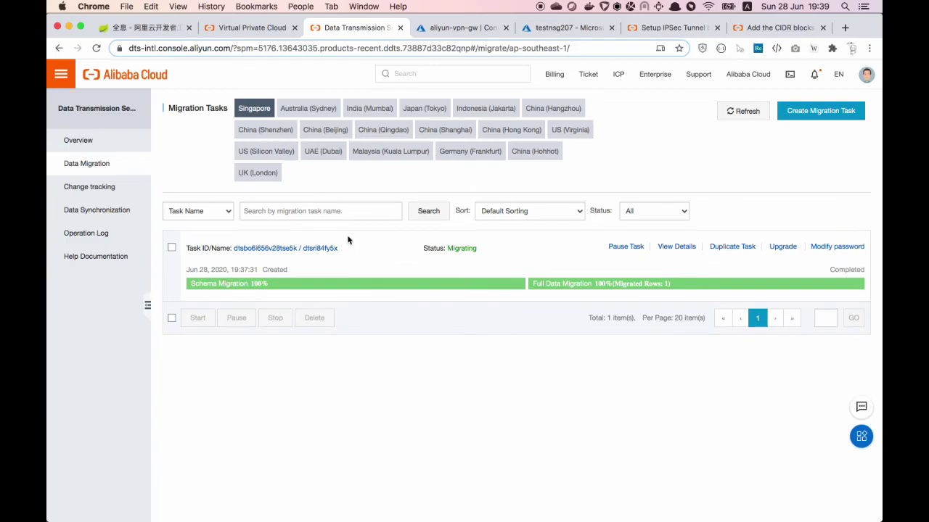
{"action": "left_click", "coordinate": [746, 115]}
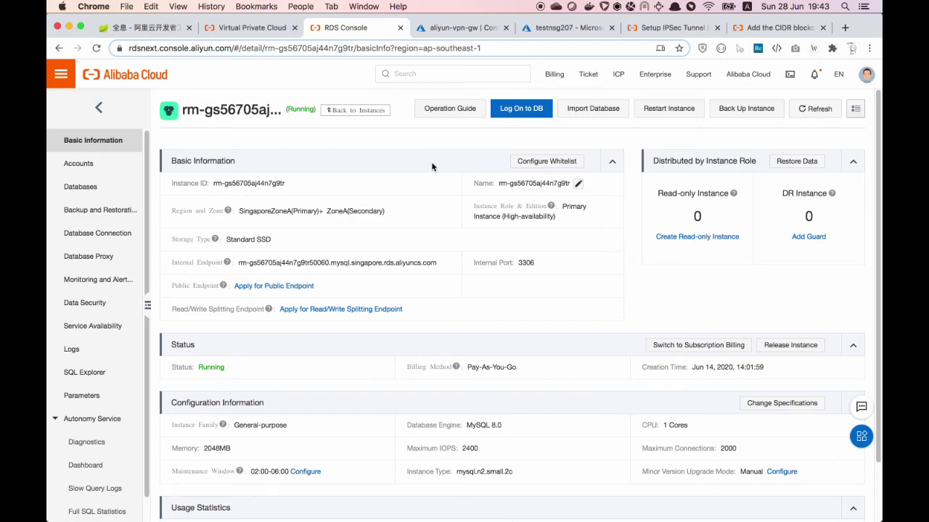
Log on to the RDS instance in DMS with the database username and password, then return to the RDS tab
{"action": "left_click", "coordinate": [528, 114]}
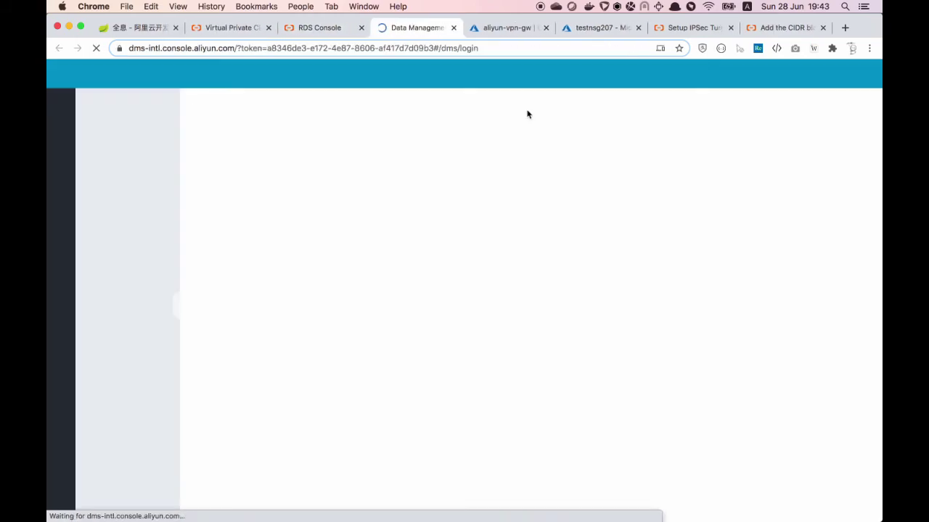
{"action": "left_click", "coordinate": [415, 223]}
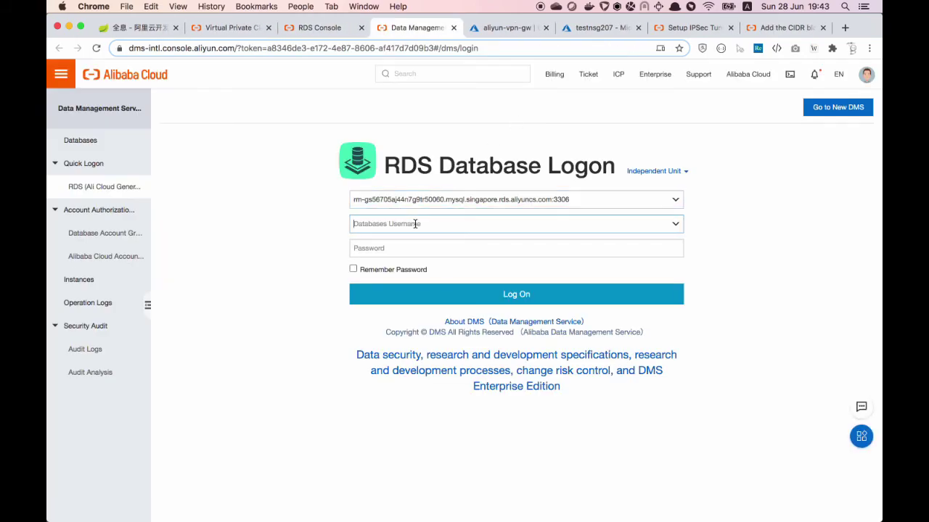
{"action": "type", "text": "admin1"}
{"action": "key", "text": "Tab"}
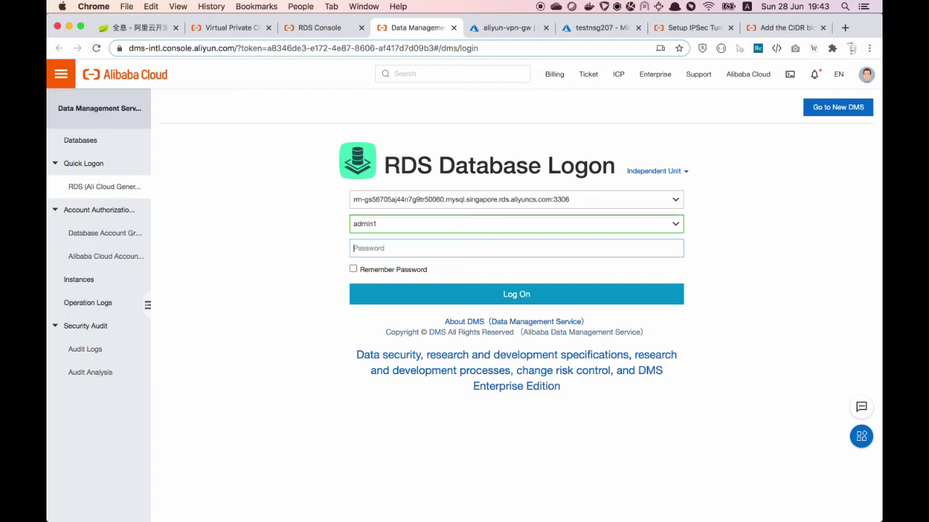
{"action": "type", "text": "••••••••"}
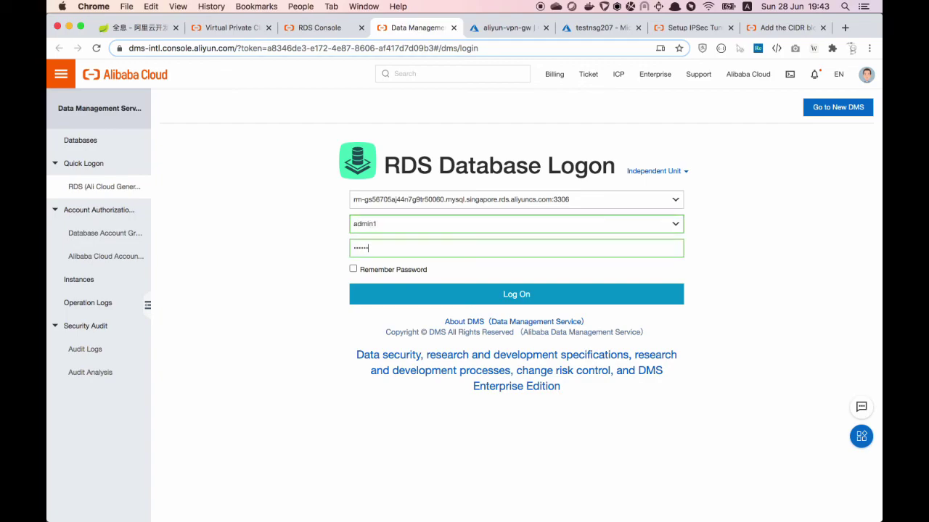
{"action": "left_click", "coordinate": [511, 295]}
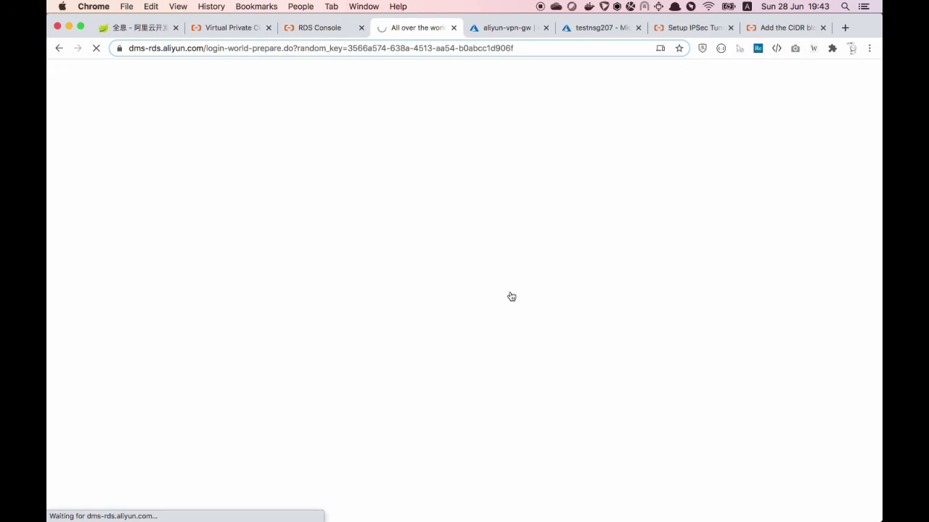
{"action": "left_click", "coordinate": [312, 28]}
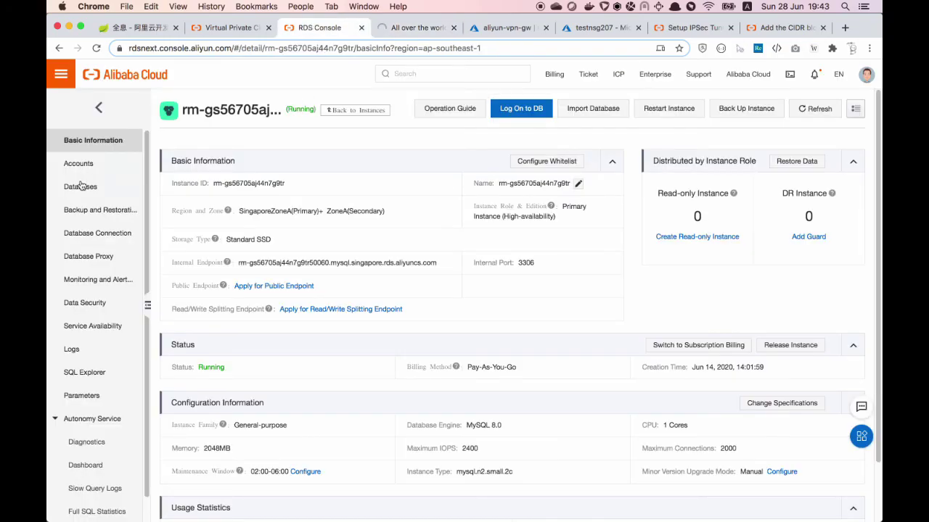
Confirm testdb exists on the RDS instance, then query testdb.pet in the DMS SQL window
{"action": "left_click", "coordinate": [82, 187]}
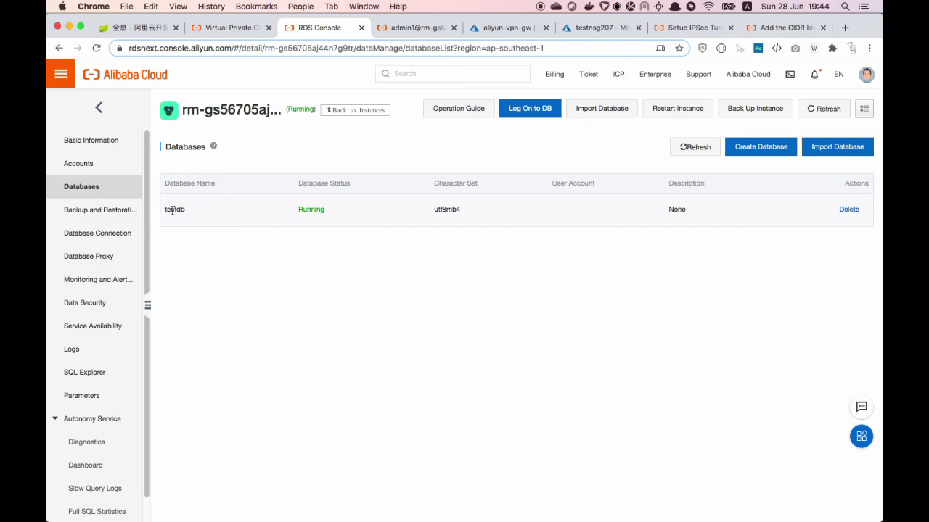
{"action": "left_click", "coordinate": [419, 30]}
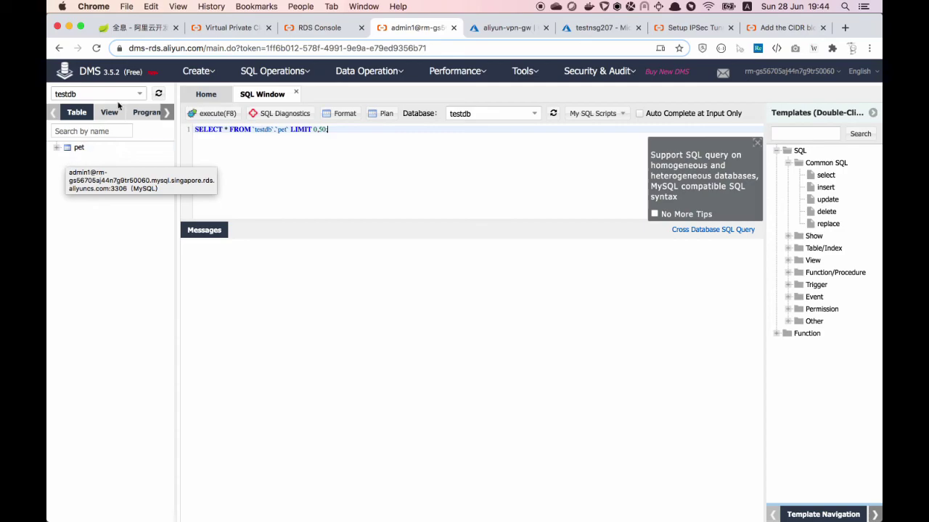
{"action": "left_click", "coordinate": [141, 95]}
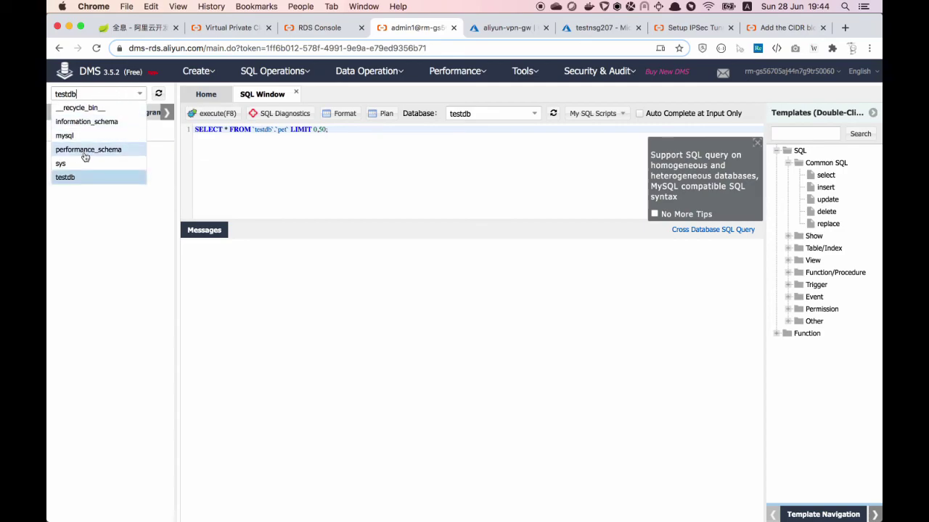
{"action": "left_click", "coordinate": [73, 181]}
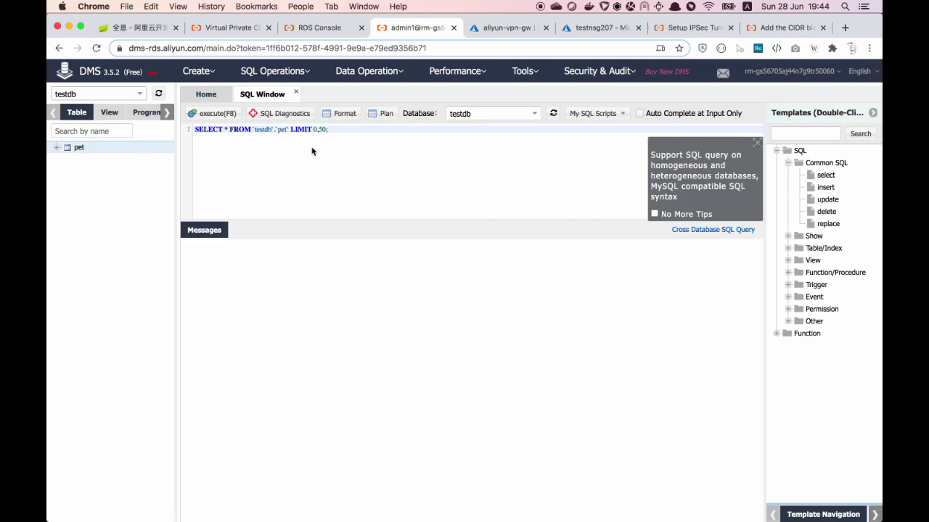
{"action": "left_click", "coordinate": [213, 113]}
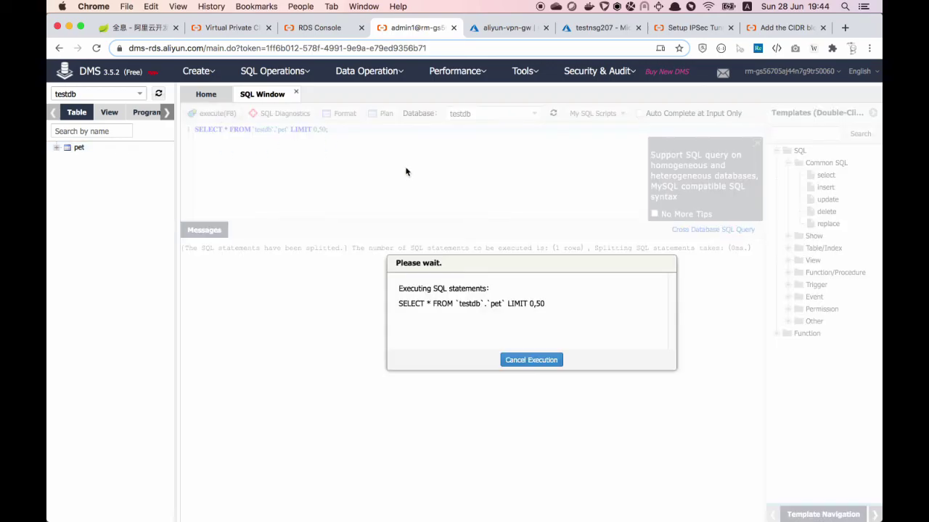